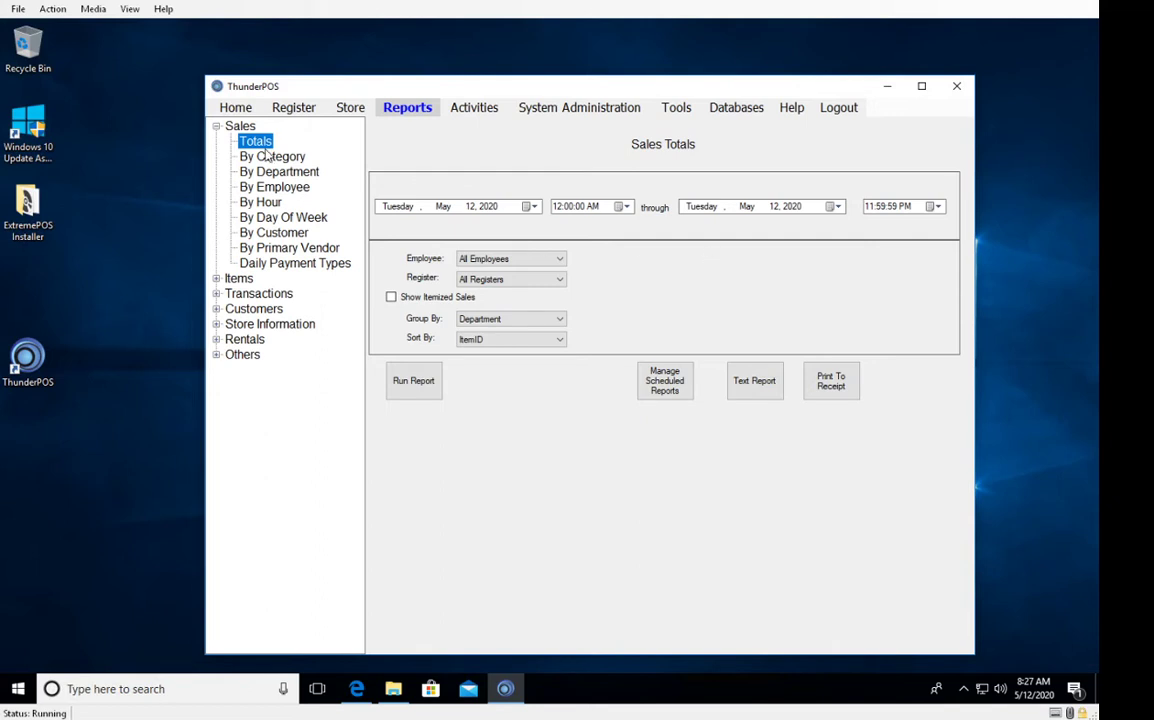
{"action": "left_click", "coordinate": [216, 127]}
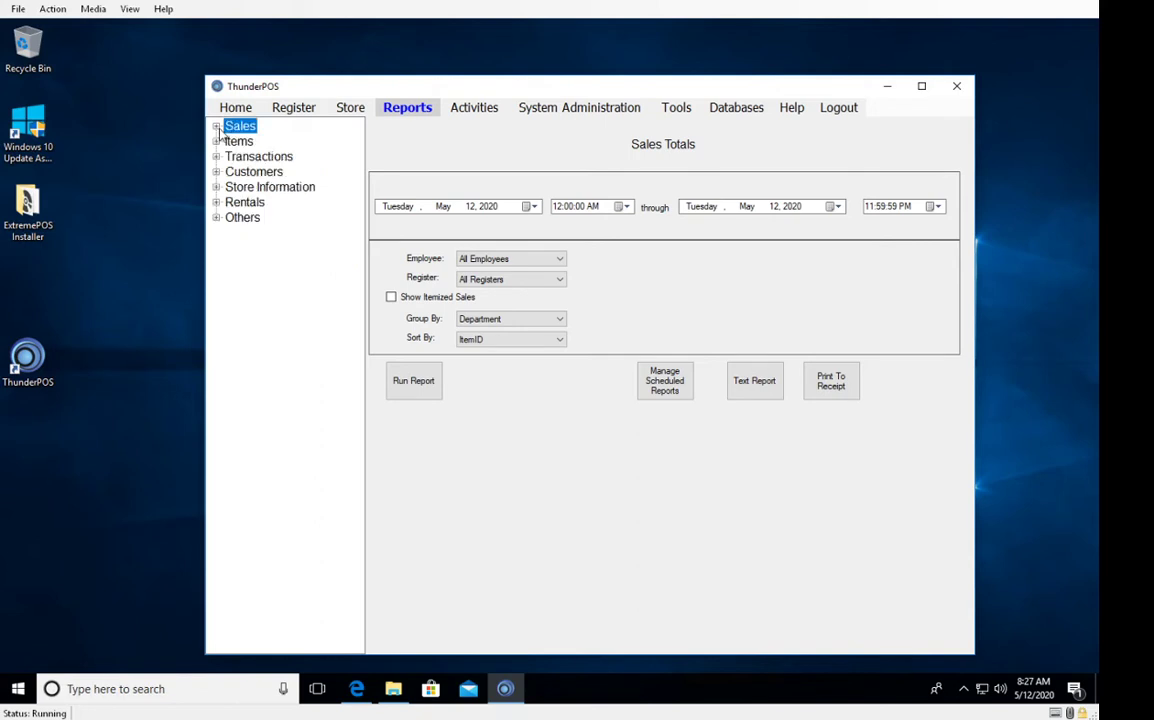
{"action": "left_click", "coordinate": [216, 127]}
{"action": "left_click", "coordinate": [216, 127]}
{"action": "left_click", "coordinate": [217, 129]}
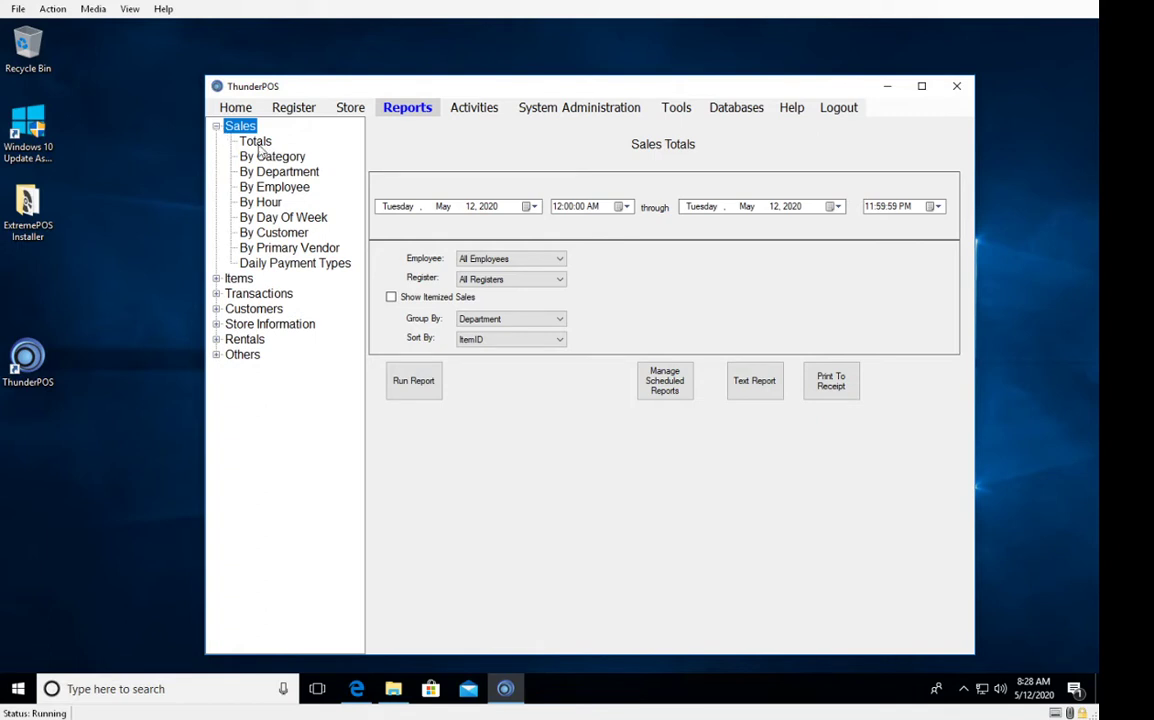
{"action": "left_click", "coordinate": [256, 146]}
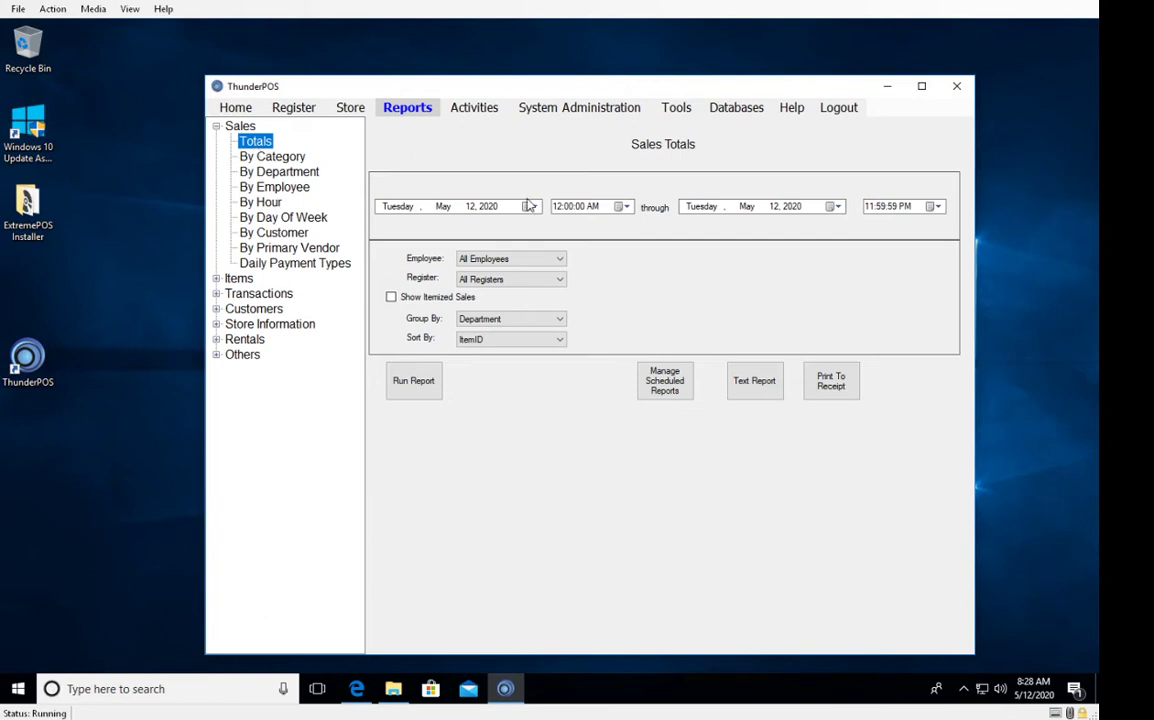
{"action": "left_click", "coordinate": [443, 207]}
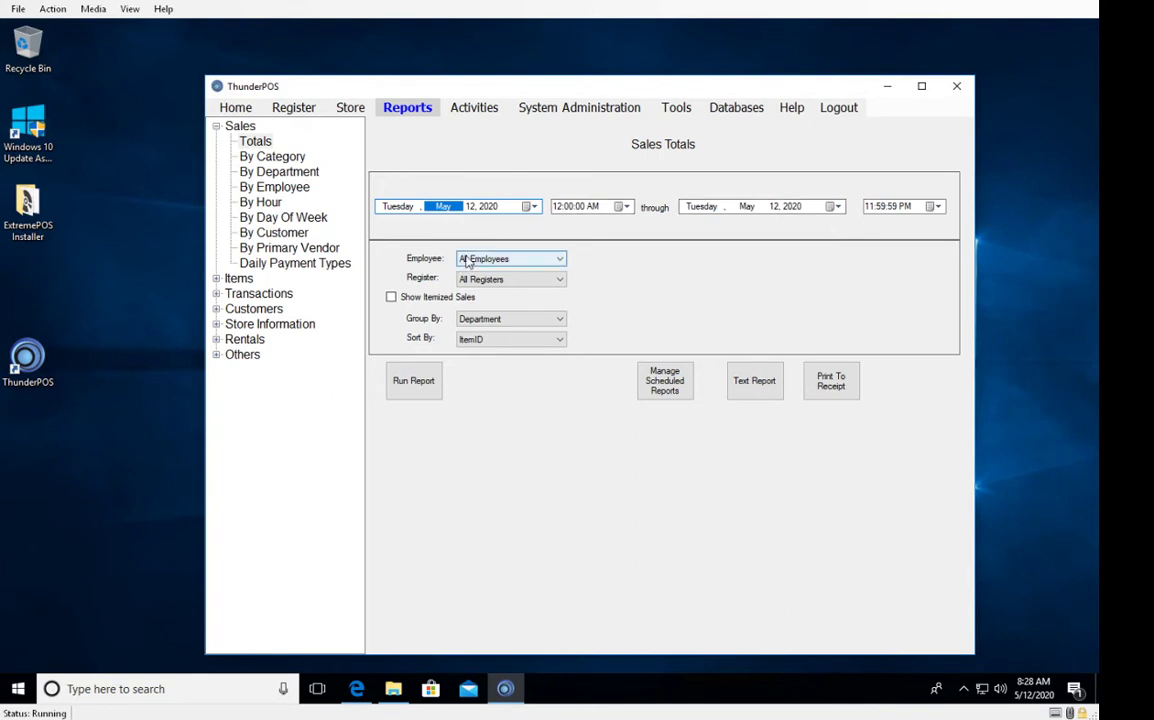
Set the Sales Totals dates from 1/1/2018 to 1/31/2018 and run the report.
{"action": "type", "text": "1"}
{"action": "key", "text": "Right"}
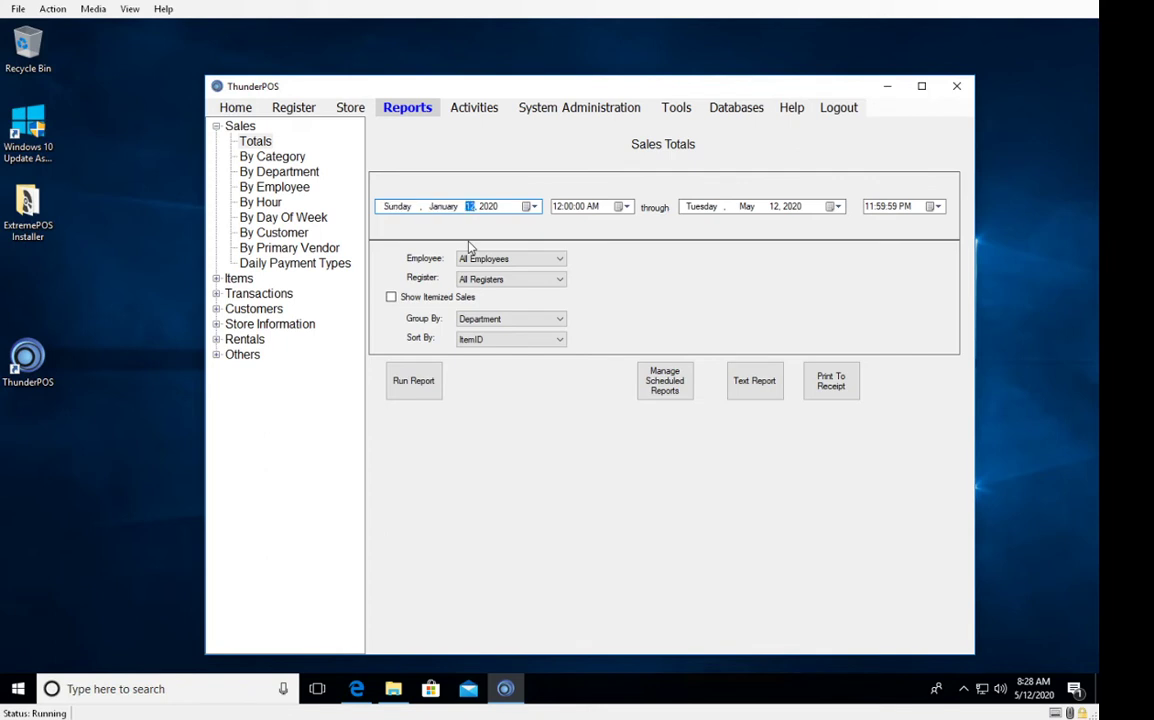
{"action": "type", "text": "1"}
{"action": "key", "text": "Right"}
{"action": "type", "text": "2018"}
{"action": "left_click", "coordinate": [748, 208]}
{"action": "type", "text": "1"}
{"action": "key", "text": "Right"}
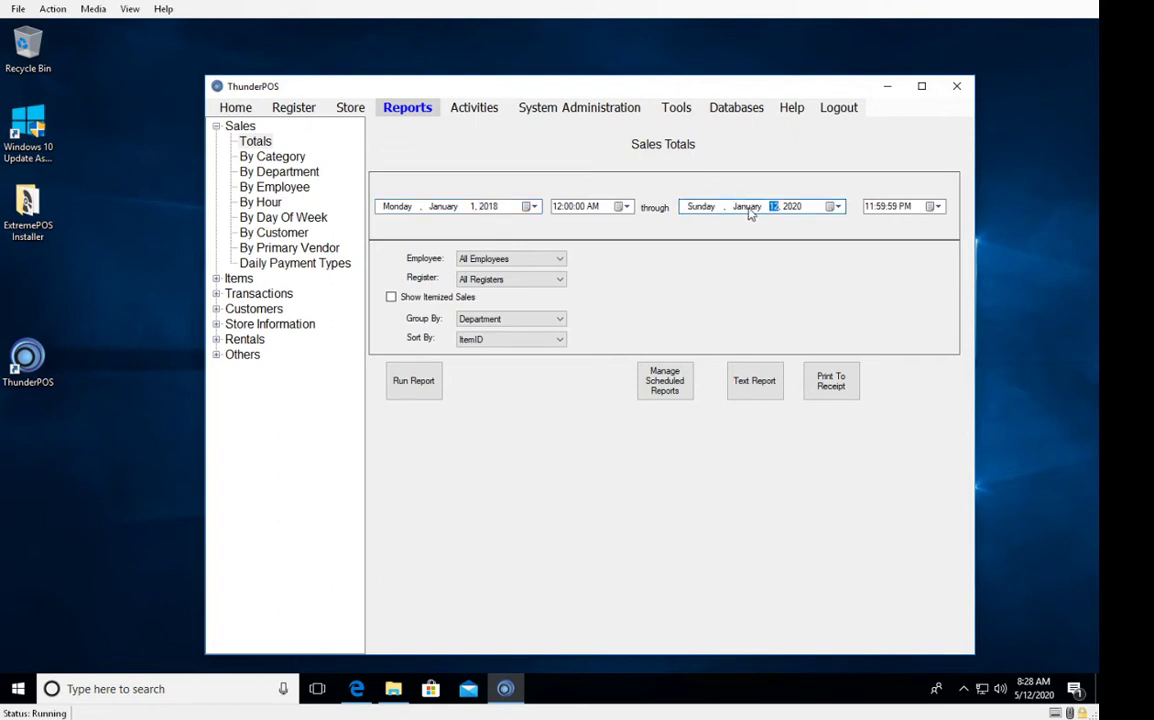
{"action": "type", "text": "31"}
{"action": "key", "text": "Right"}
{"action": "type", "text": "2018"}
{"action": "left_click", "coordinate": [424, 397]}
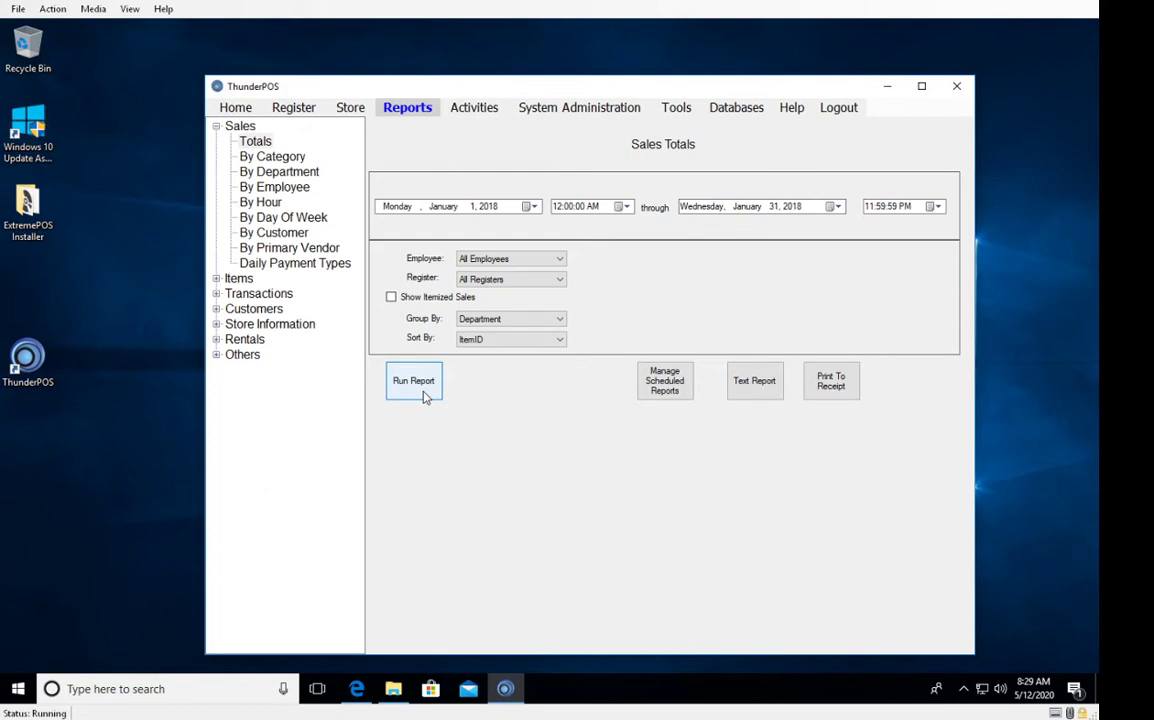
View the January 2018 Sales Totals report on screen and as a text report, then pick By Department.
{"action": "left_click", "coordinate": [424, 397]}
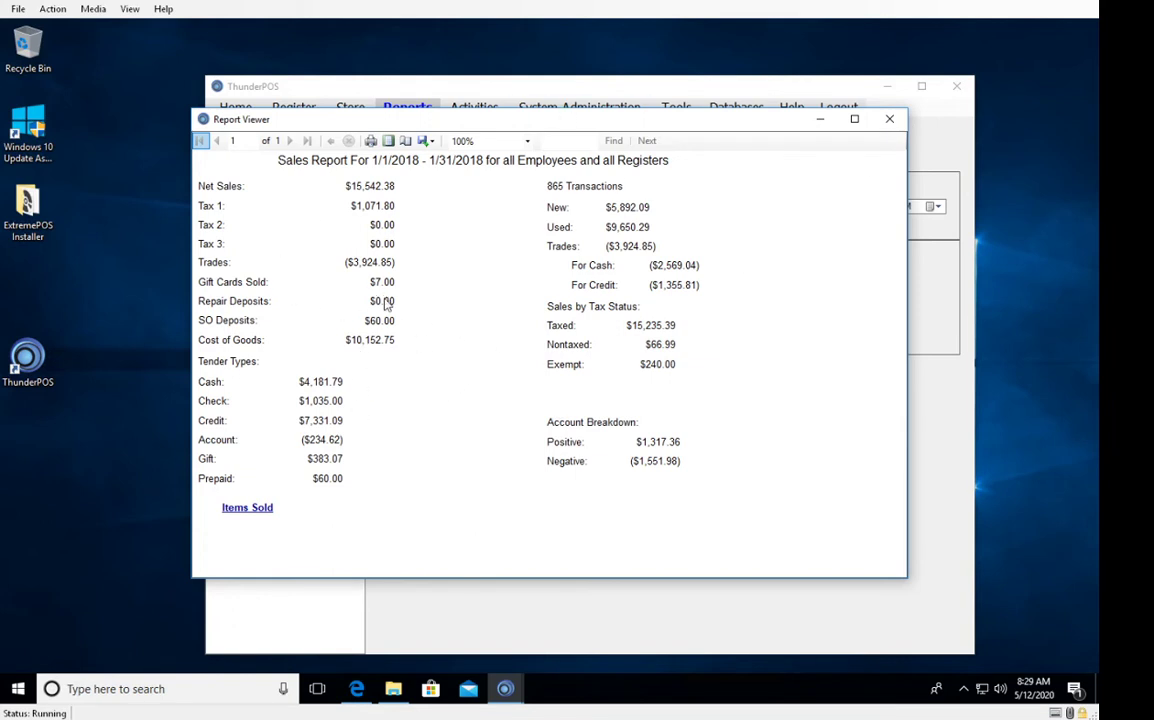
{"action": "left_click", "coordinate": [889, 119]}
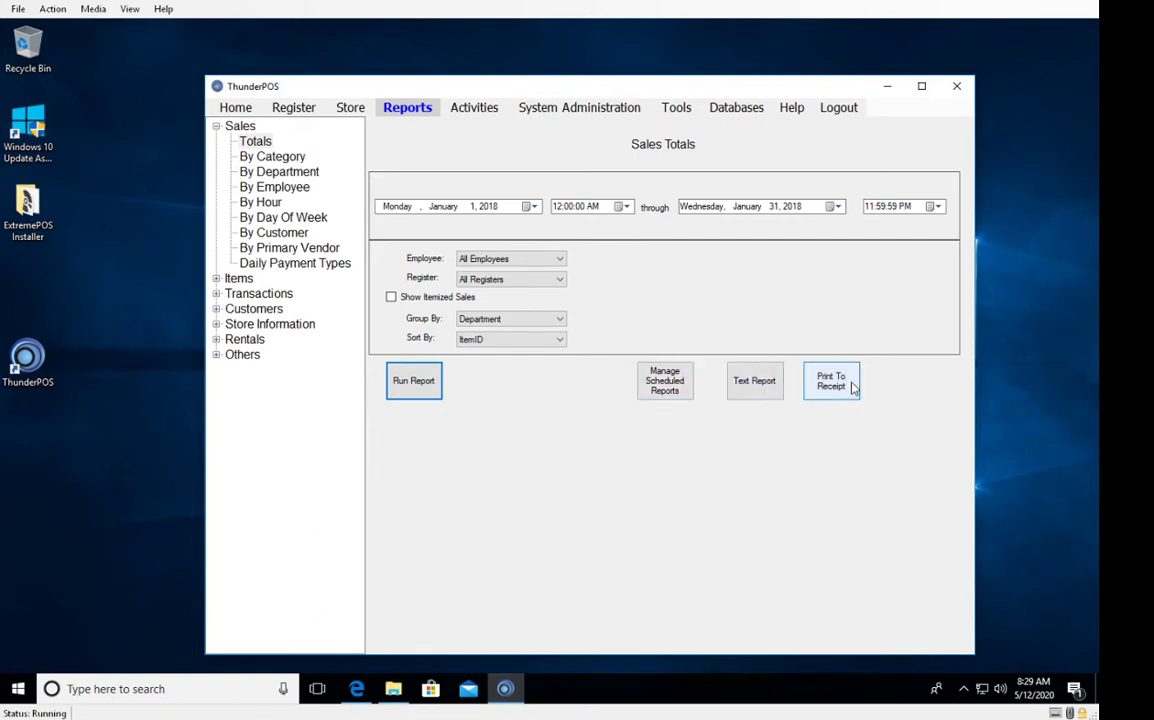
{"action": "left_click", "coordinate": [750, 383]}
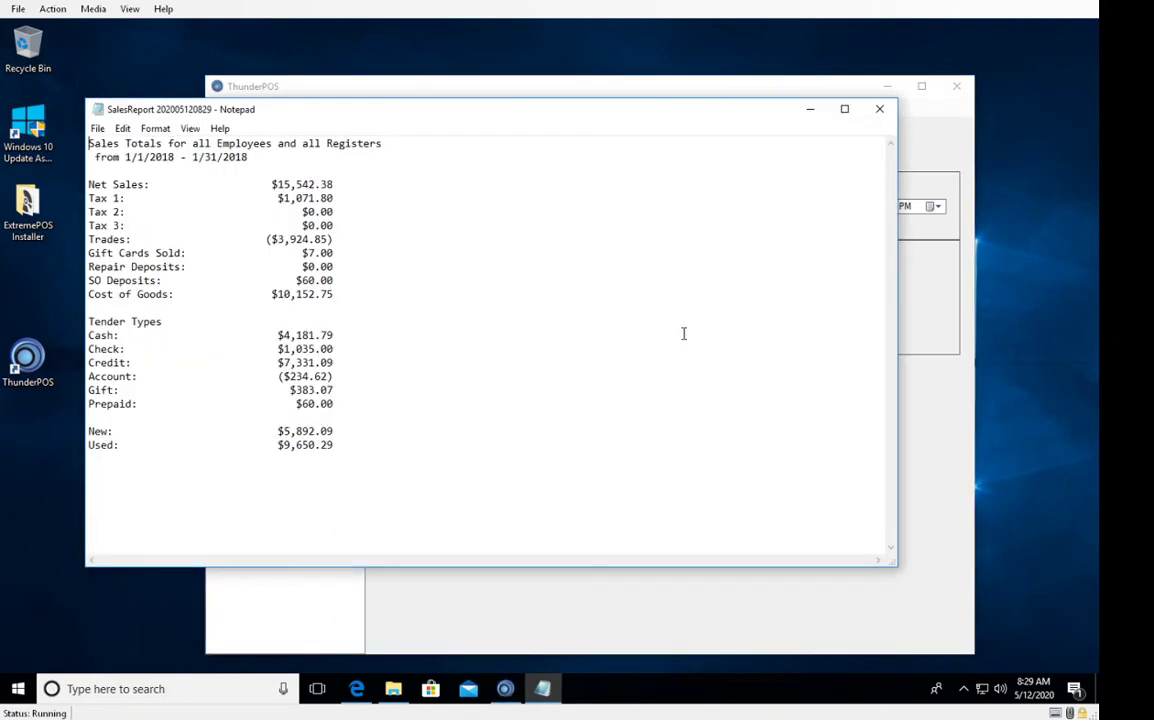
{"action": "left_click", "coordinate": [879, 109]}
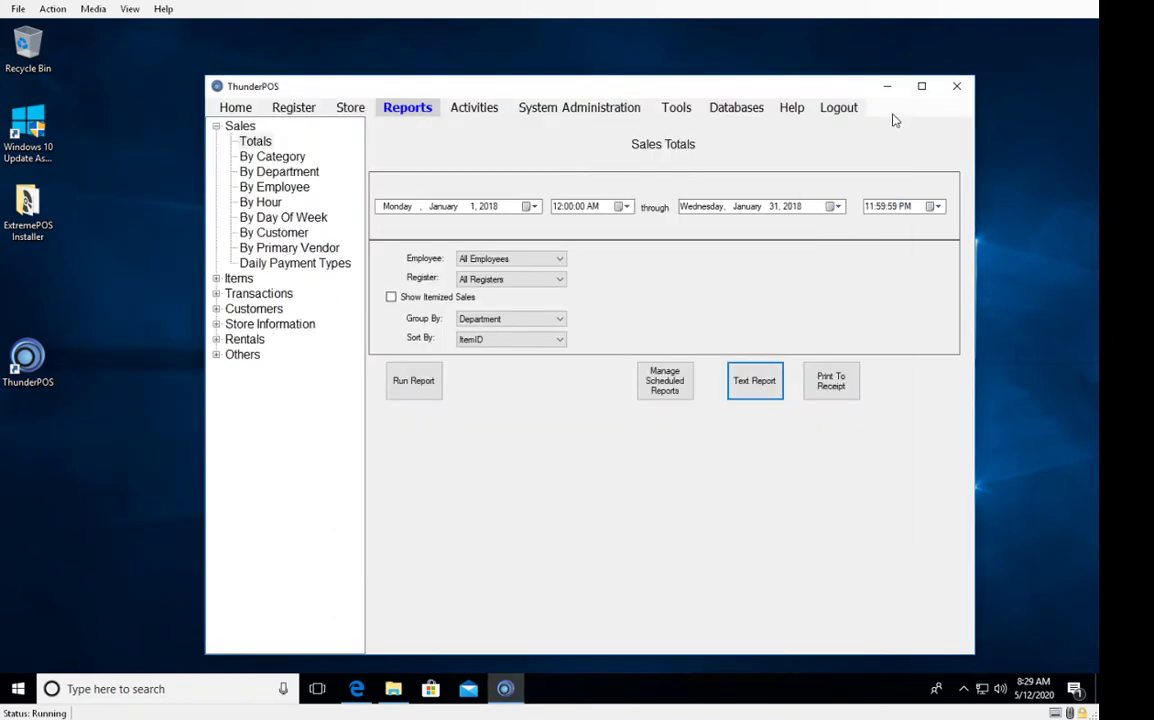
{"action": "left_click", "coordinate": [262, 143]}
{"action": "left_click", "coordinate": [262, 171]}
Run the January 2018 Sales By Category pie chart, inspect its slices, then go to By Department.
{"action": "left_click", "coordinate": [280, 158]}
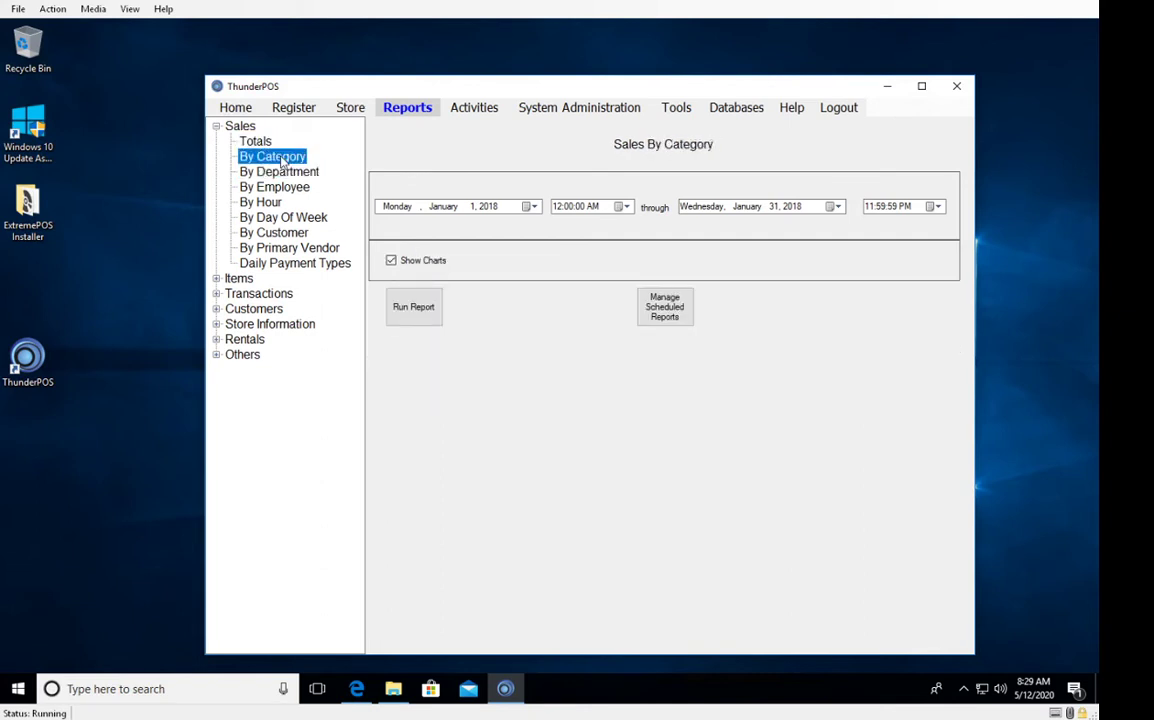
{"action": "left_click", "coordinate": [262, 144]}
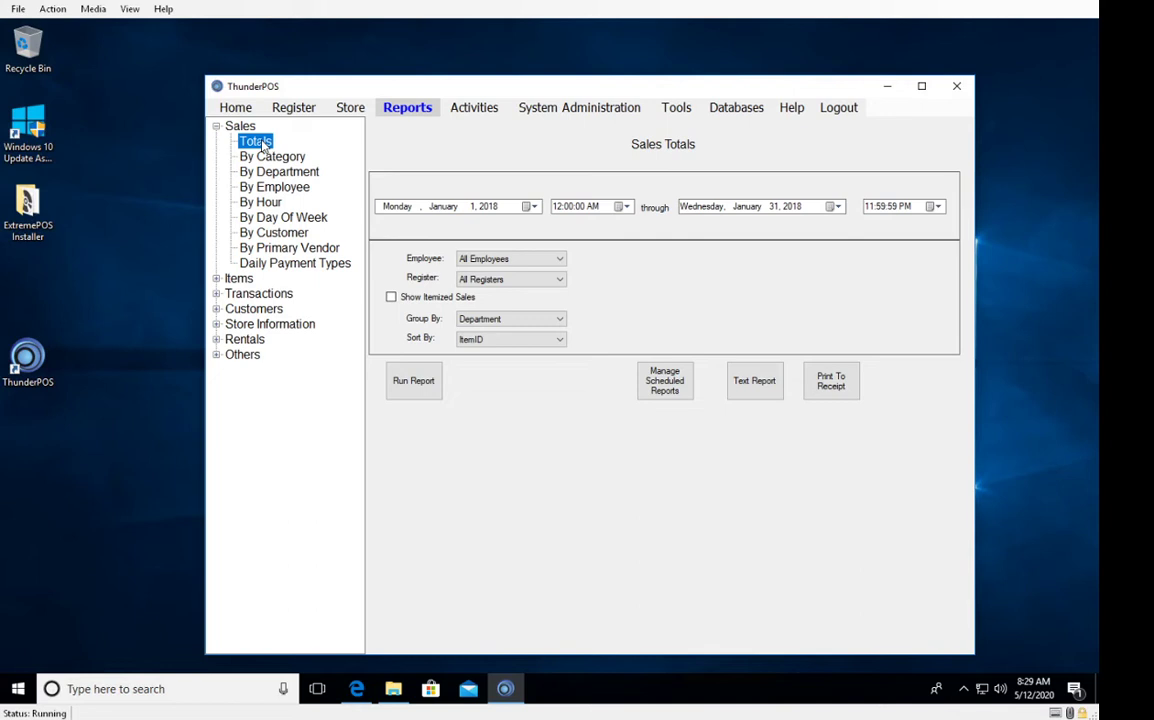
{"action": "left_click", "coordinate": [277, 159]}
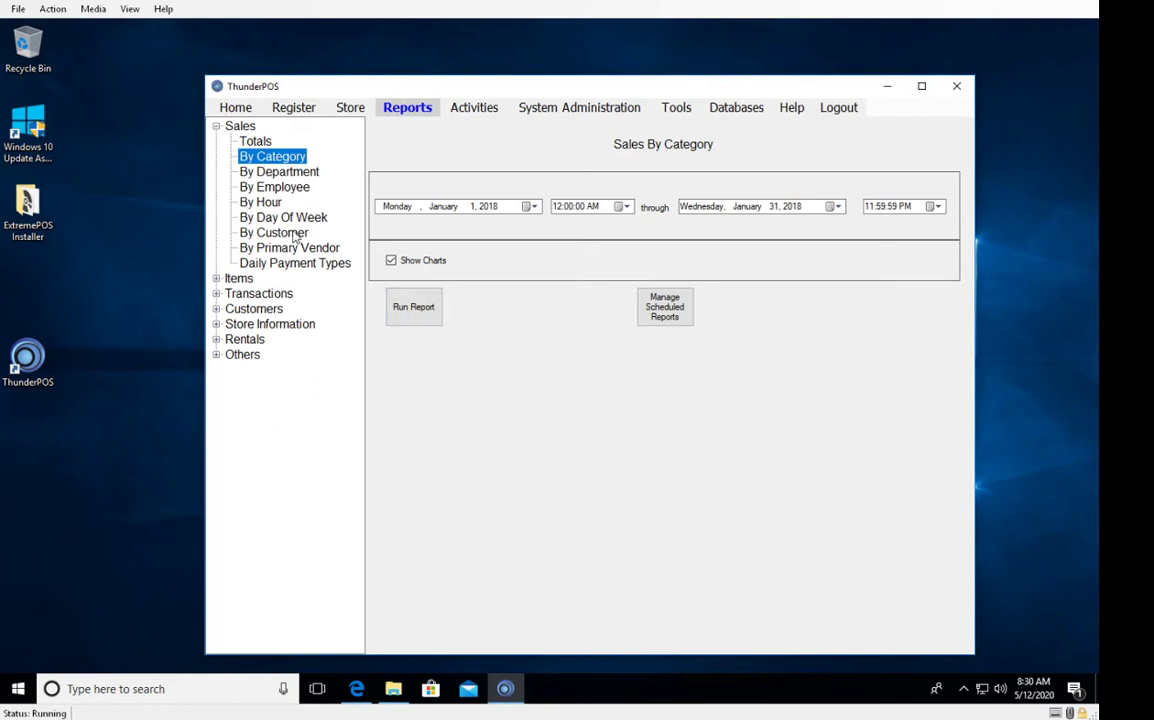
{"action": "left_click", "coordinate": [436, 323]}
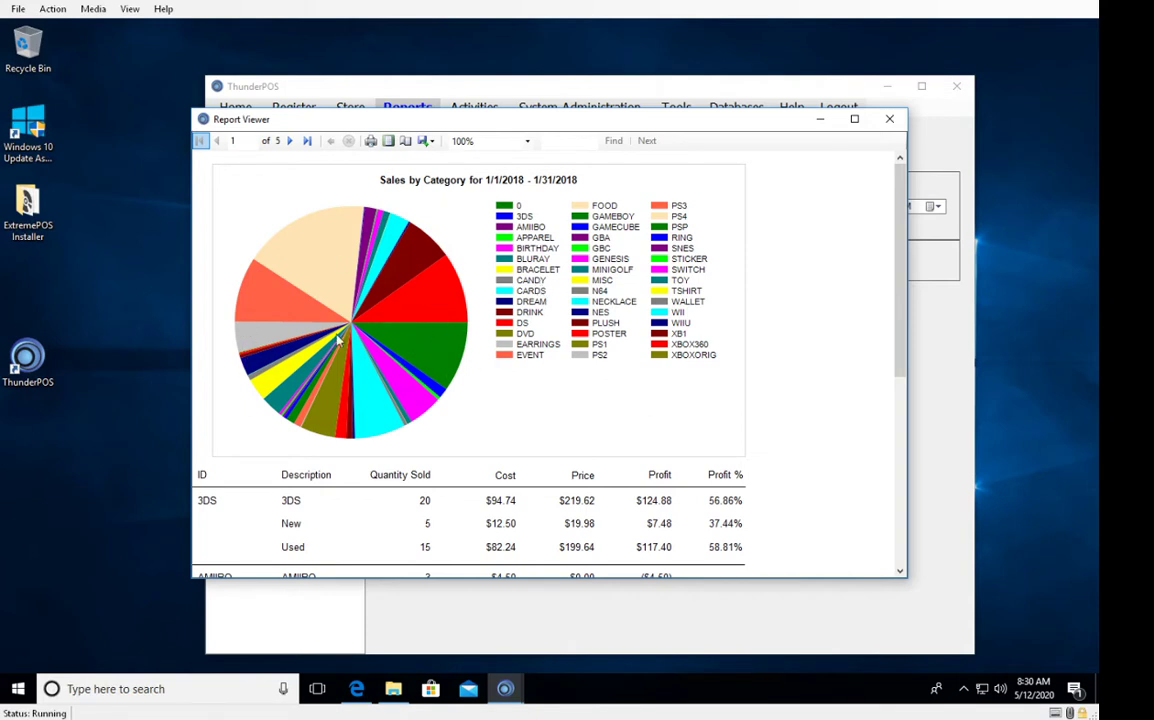
{"action": "mouse_move", "coordinate": [320, 347]}
{"action": "mouse_move", "coordinate": [339, 262]}
{"action": "left_click", "coordinate": [888, 121]}
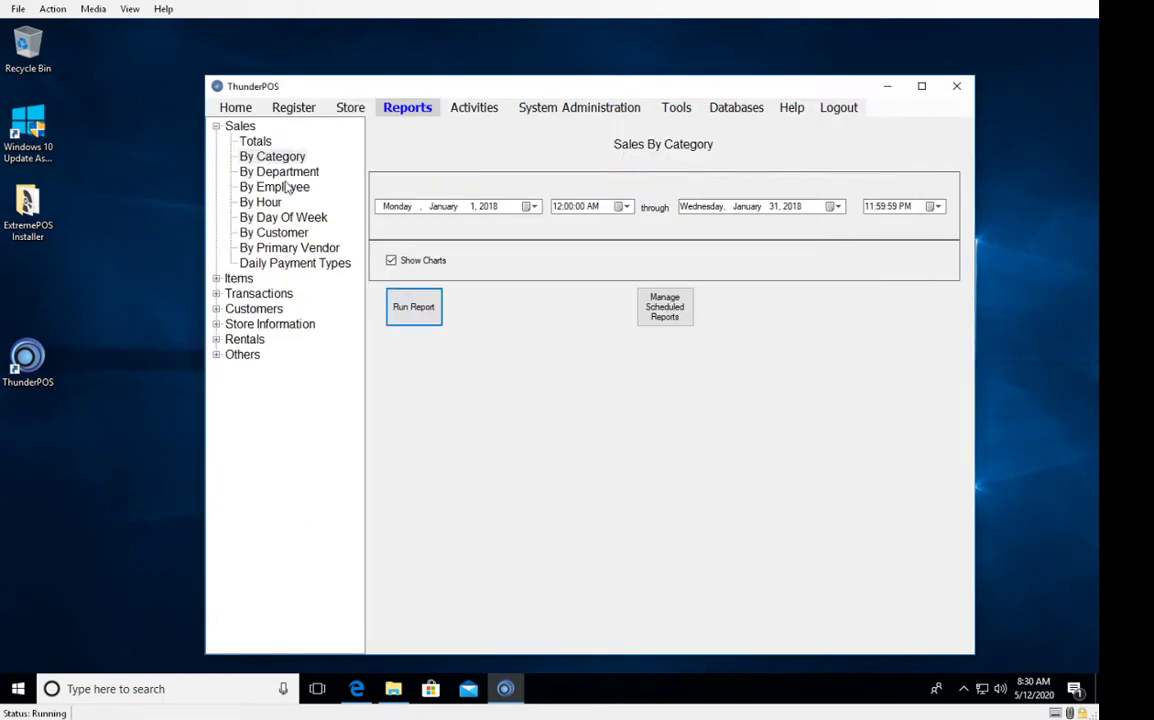
{"action": "left_click", "coordinate": [300, 173]}
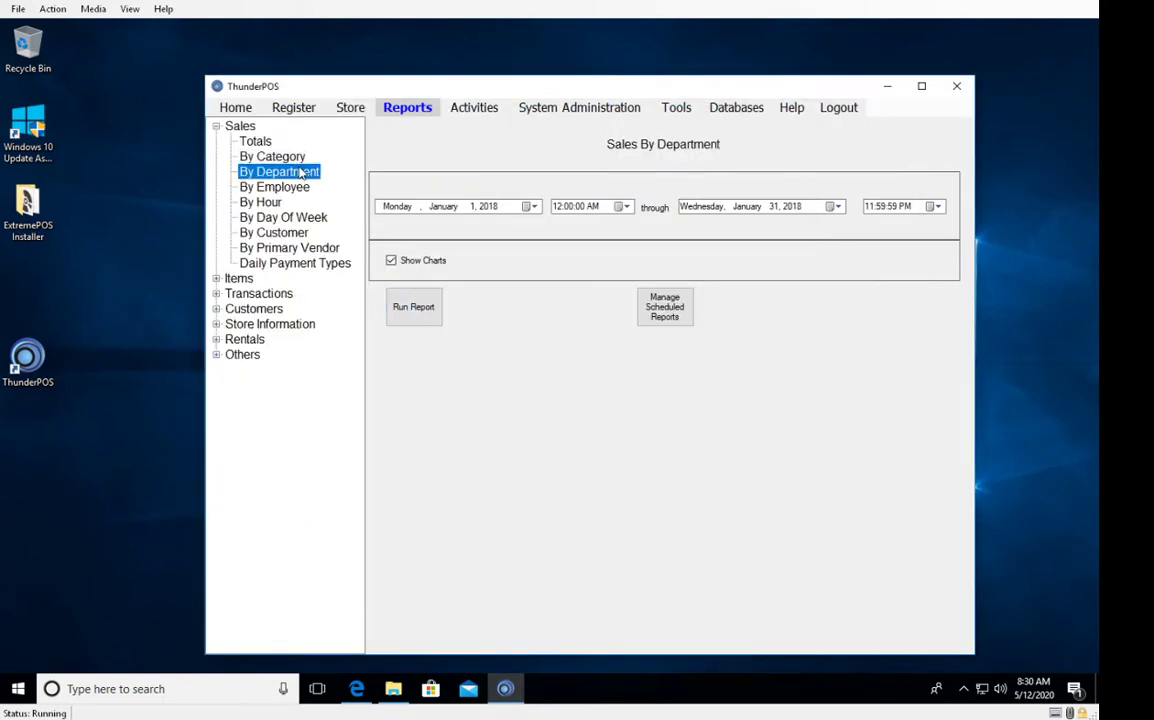
Run and inspect the January 2018 Sales By Department pie chart, then go to By Employee.
{"action": "left_click", "coordinate": [415, 306]}
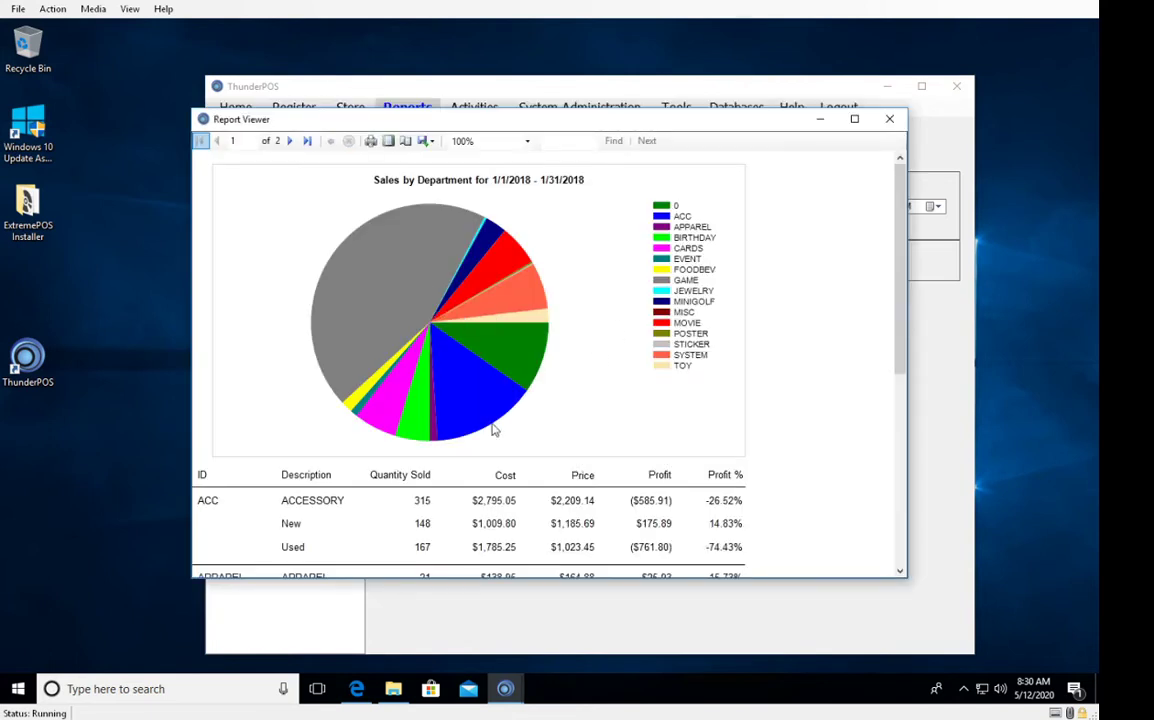
{"action": "mouse_move", "coordinate": [367, 284]}
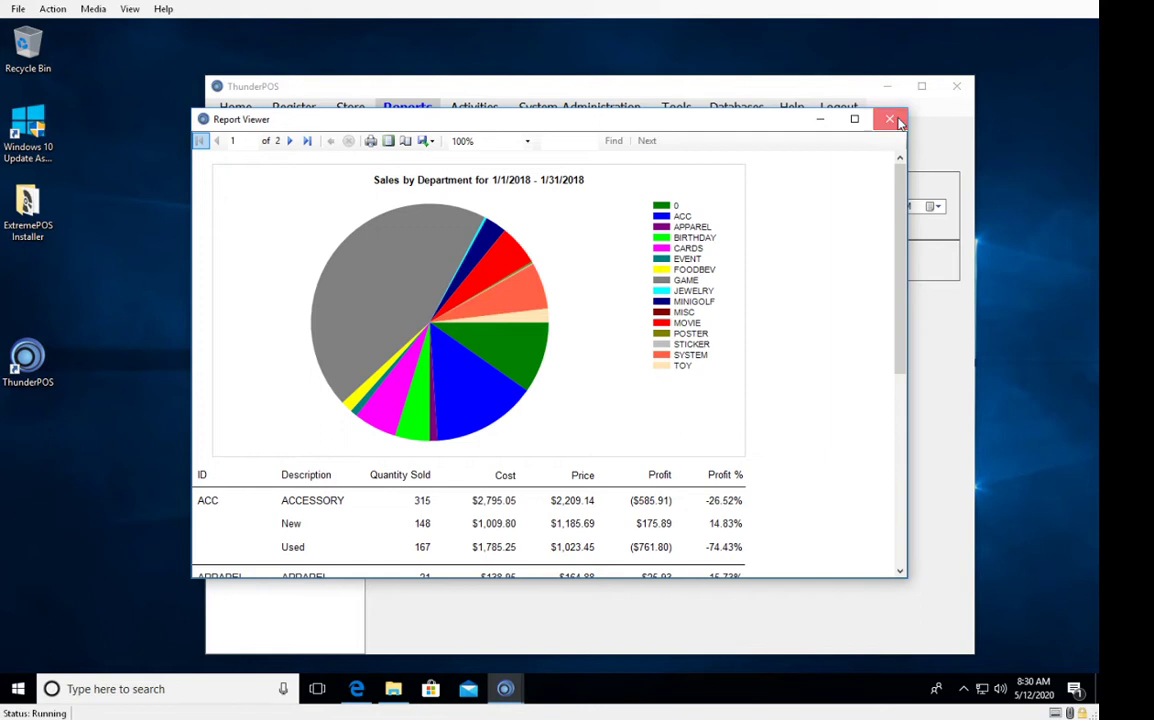
{"action": "left_click", "coordinate": [892, 120]}
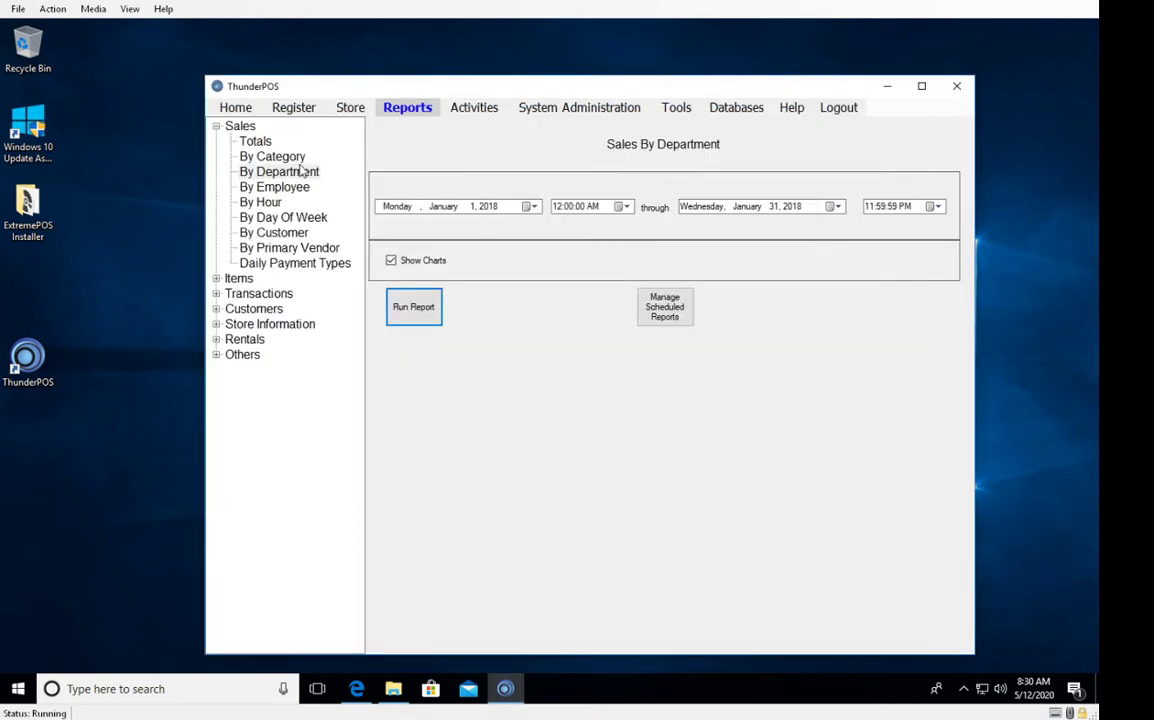
{"action": "left_click", "coordinate": [294, 190]}
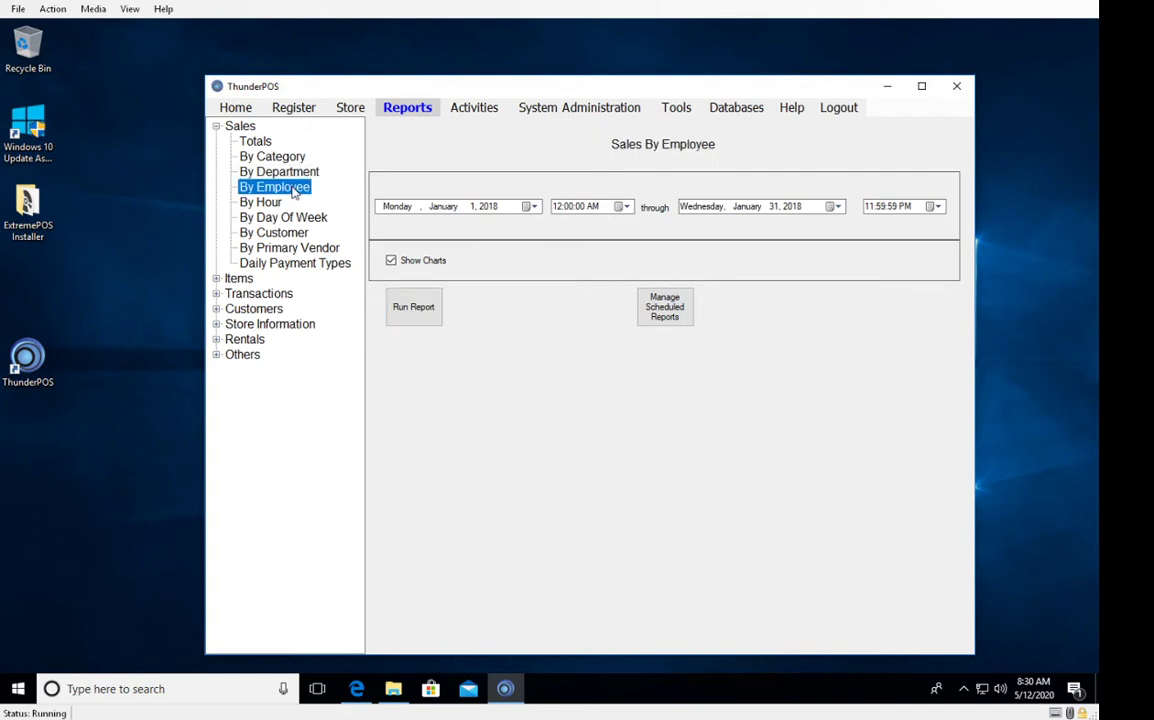
Run and close the January 2018 Sales By Hour activity report.
{"action": "left_click", "coordinate": [269, 205]}
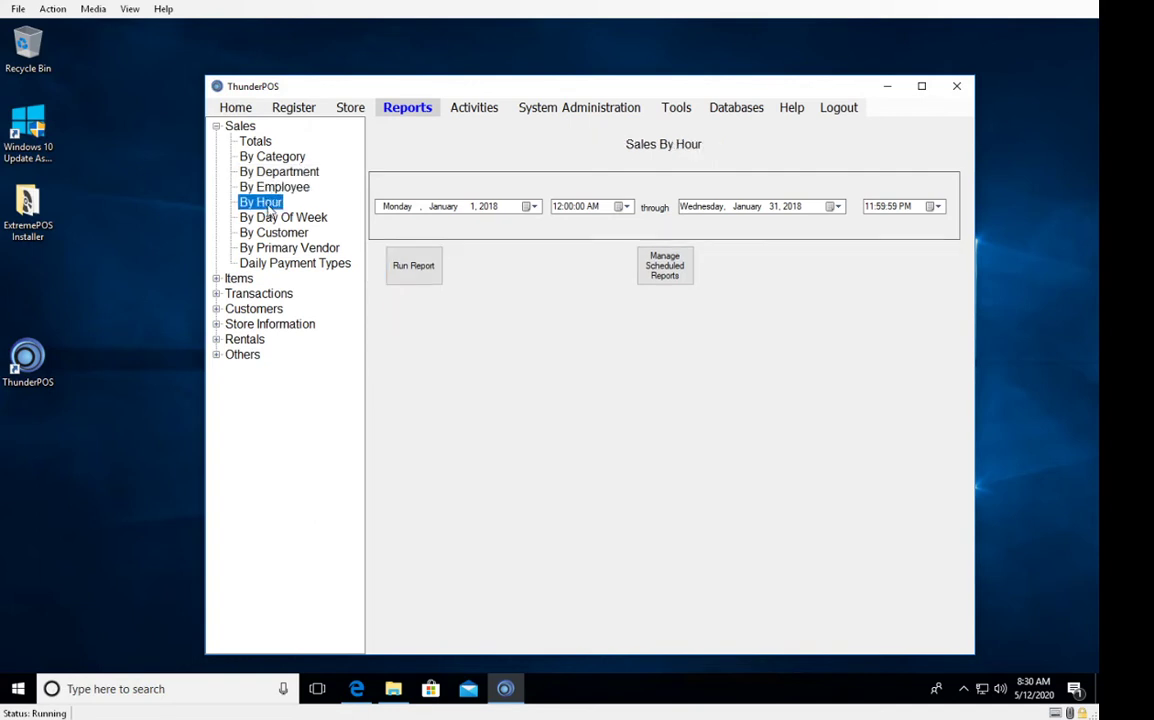
{"action": "left_click", "coordinate": [428, 271]}
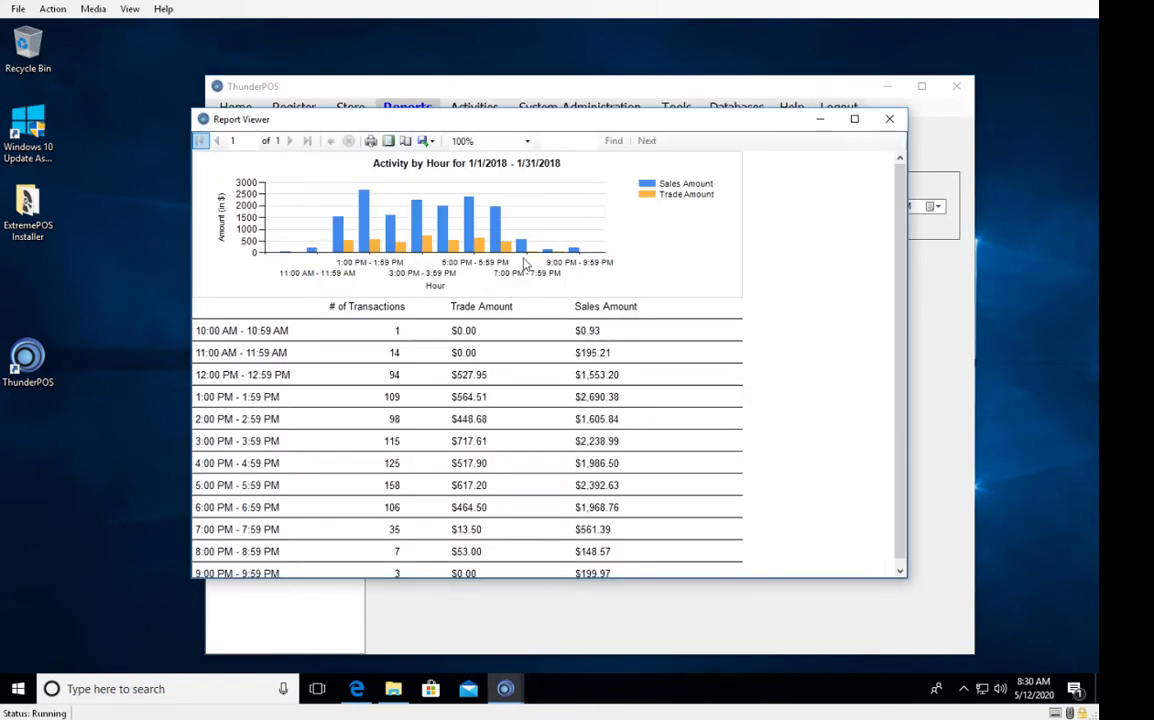
{"action": "left_click", "coordinate": [889, 119]}
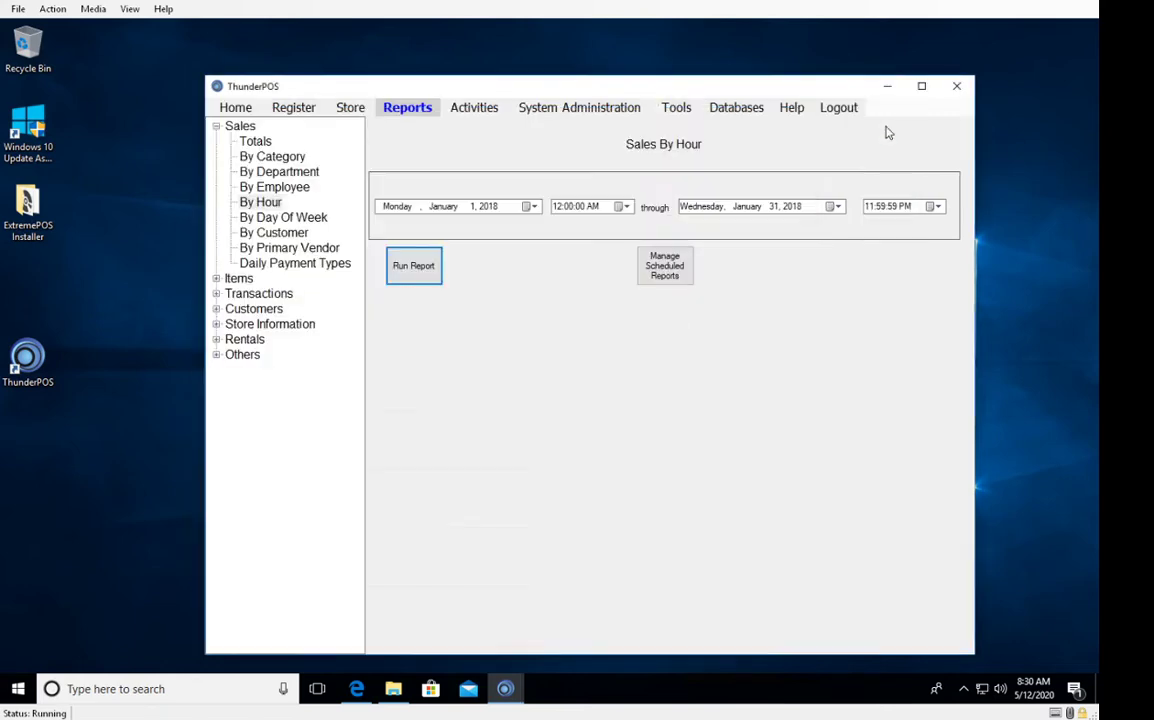
Run the Sales By Day of Week report, read the bar values, and close it.
{"action": "left_click", "coordinate": [432, 275]}
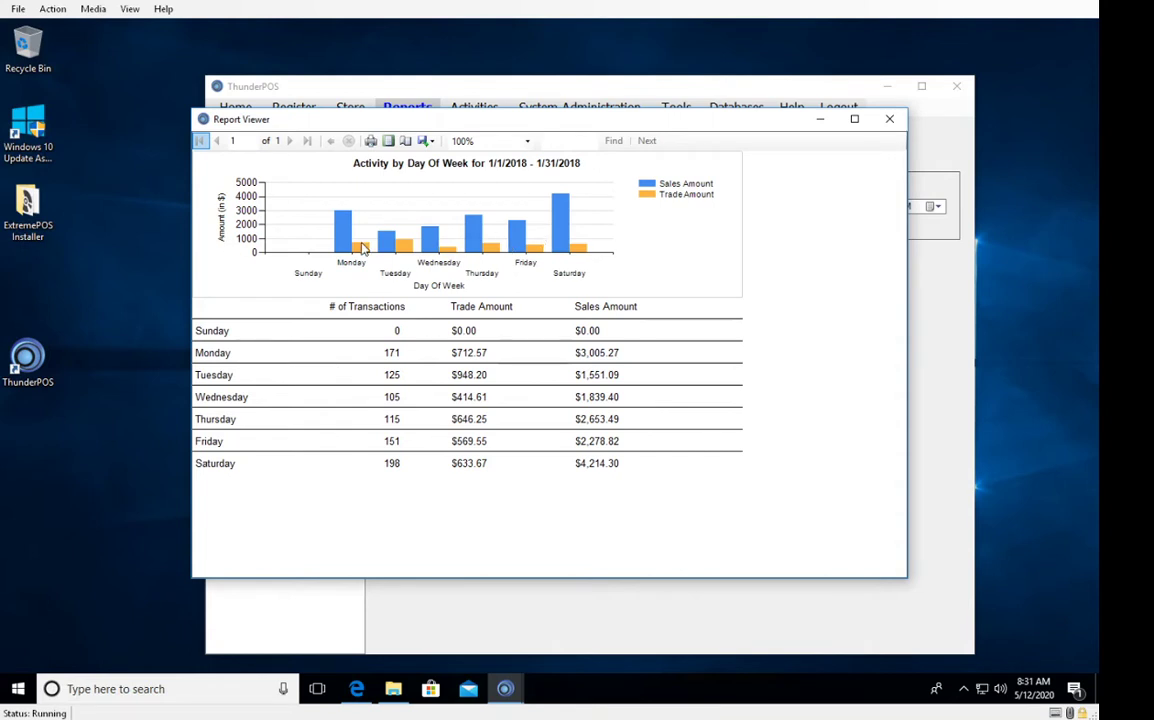
{"action": "mouse_move", "coordinate": [563, 229]}
{"action": "mouse_move", "coordinate": [403, 251]}
{"action": "left_click", "coordinate": [889, 119]}
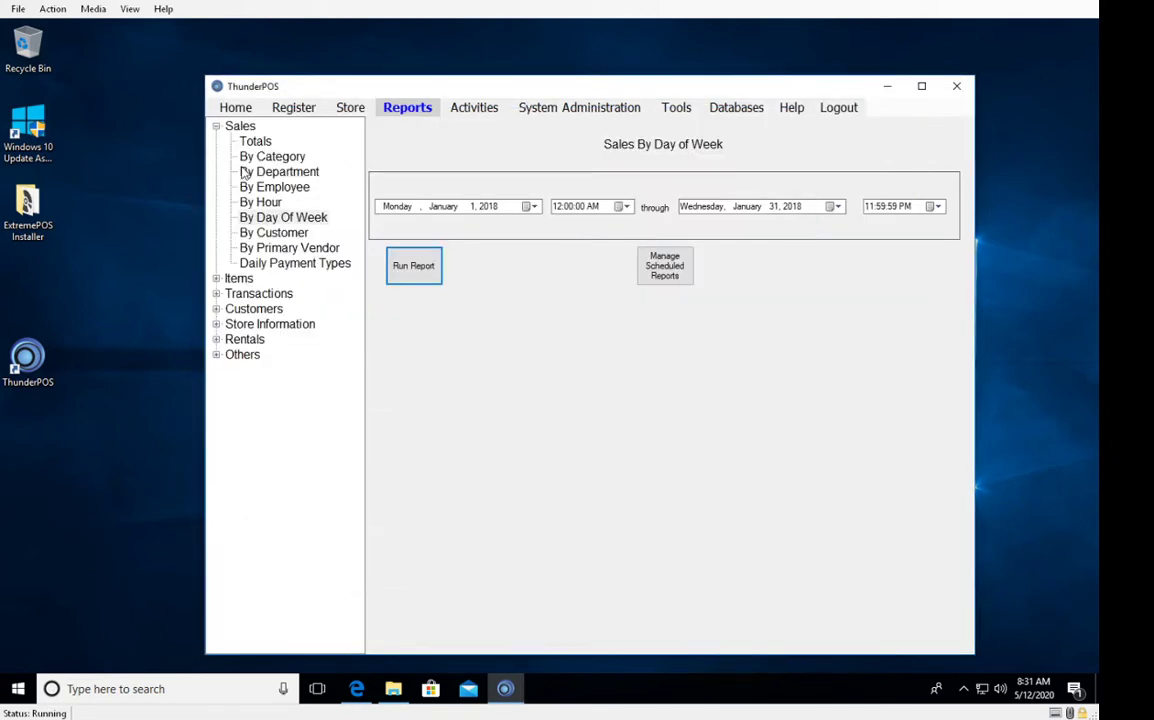
Browse By Customer and By Primary Vendor, then run and close the Daily Payment Types report.
{"action": "left_click", "coordinate": [274, 233]}
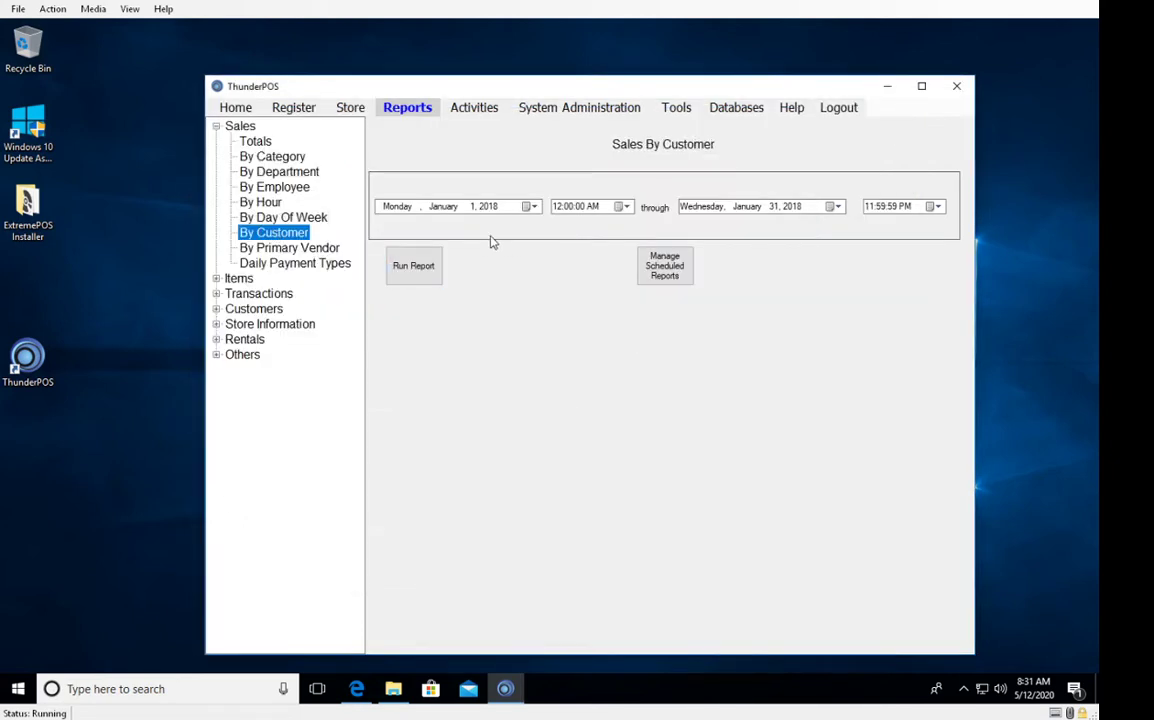
{"action": "left_click", "coordinate": [303, 249]}
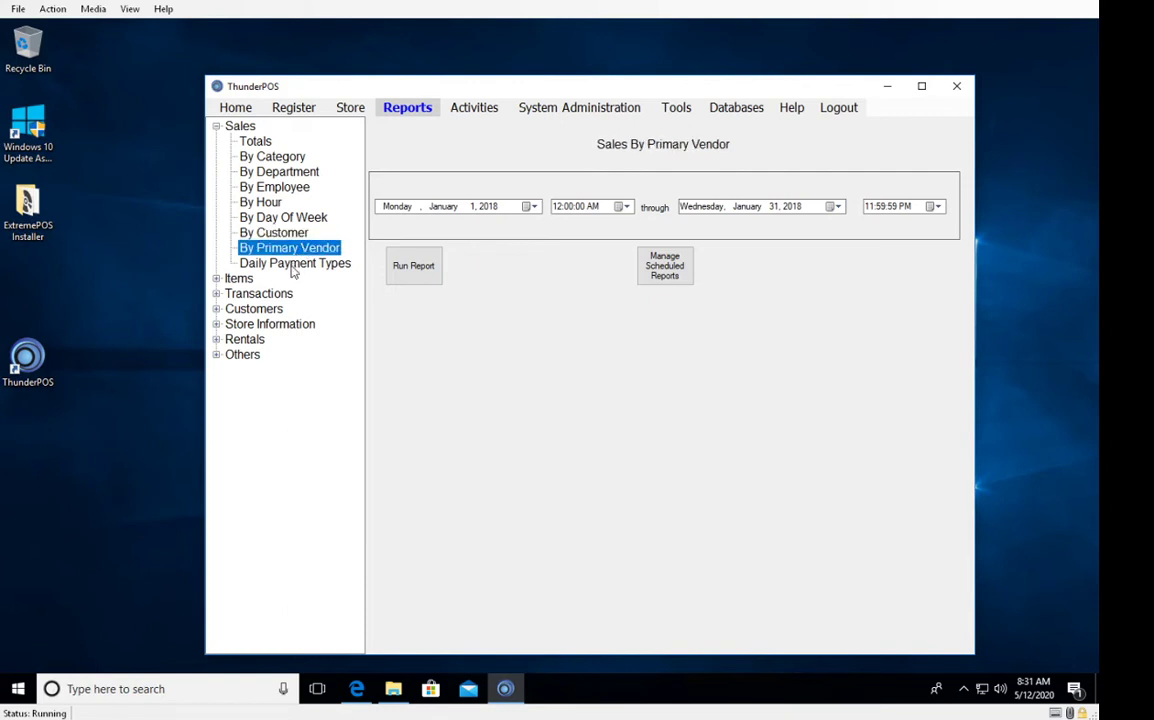
{"action": "left_click", "coordinate": [291, 265]}
{"action": "left_click", "coordinate": [404, 276]}
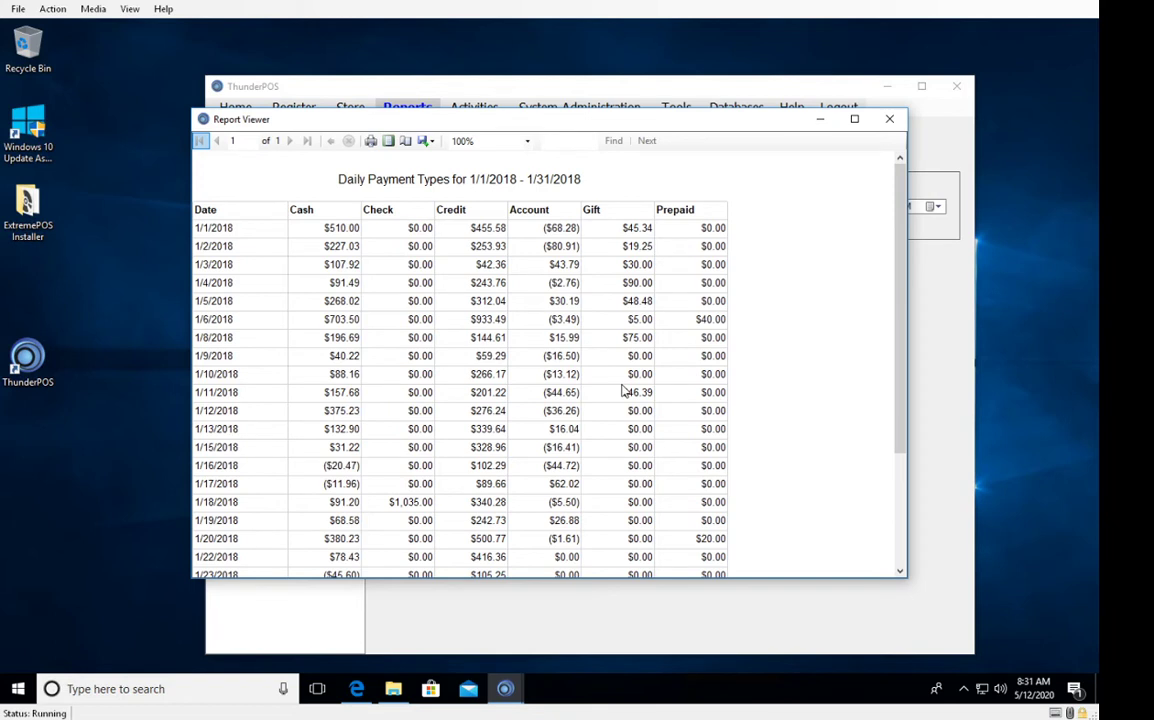
{"action": "left_click", "coordinate": [889, 119]}
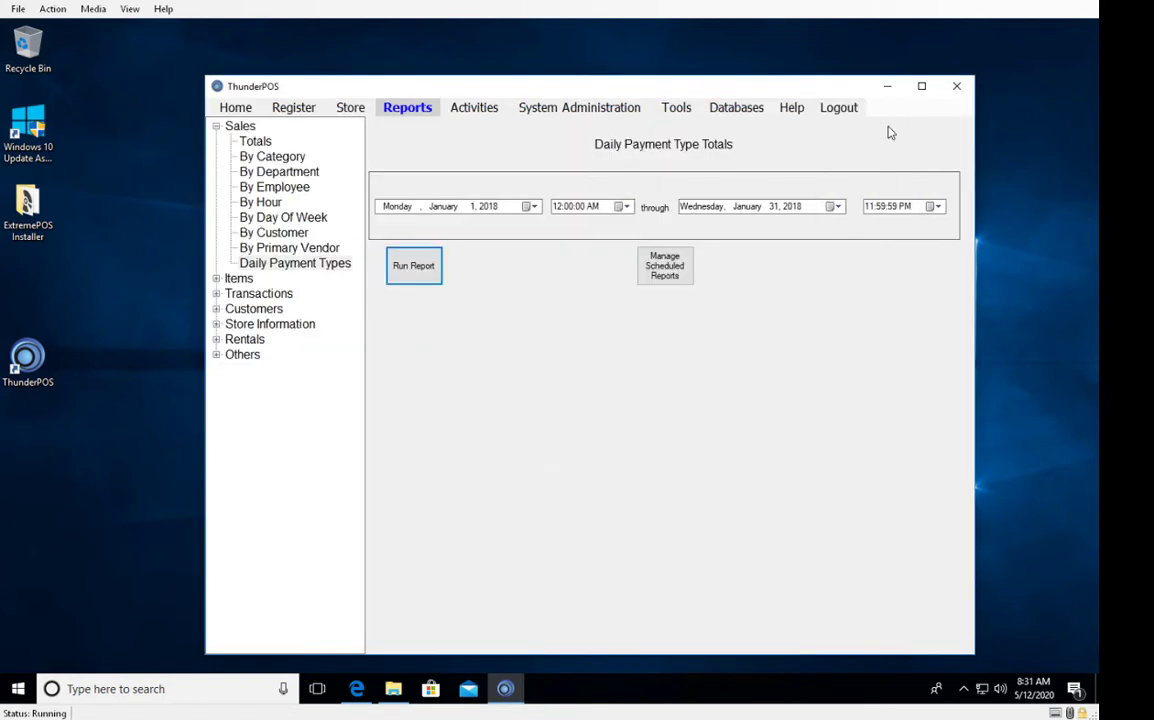
Expand the Items reports, view Item List, then open Audit Quantity Changes for January 2018.
{"action": "left_click", "coordinate": [219, 282]}
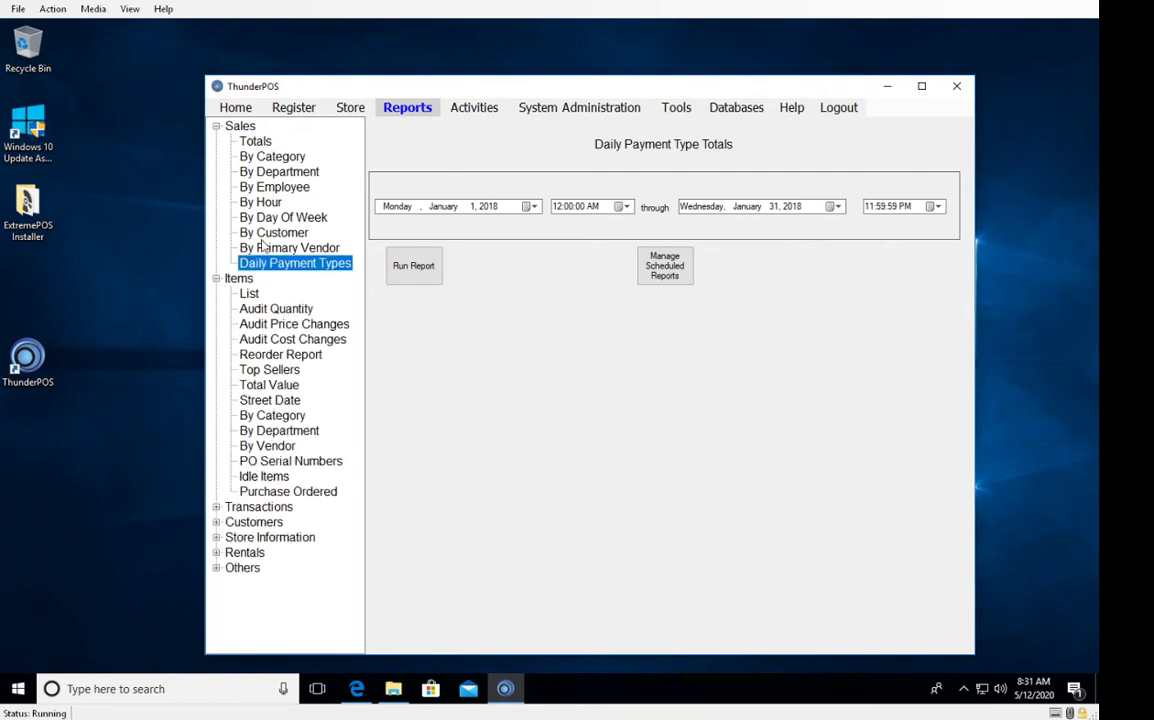
{"action": "left_click", "coordinate": [238, 279]}
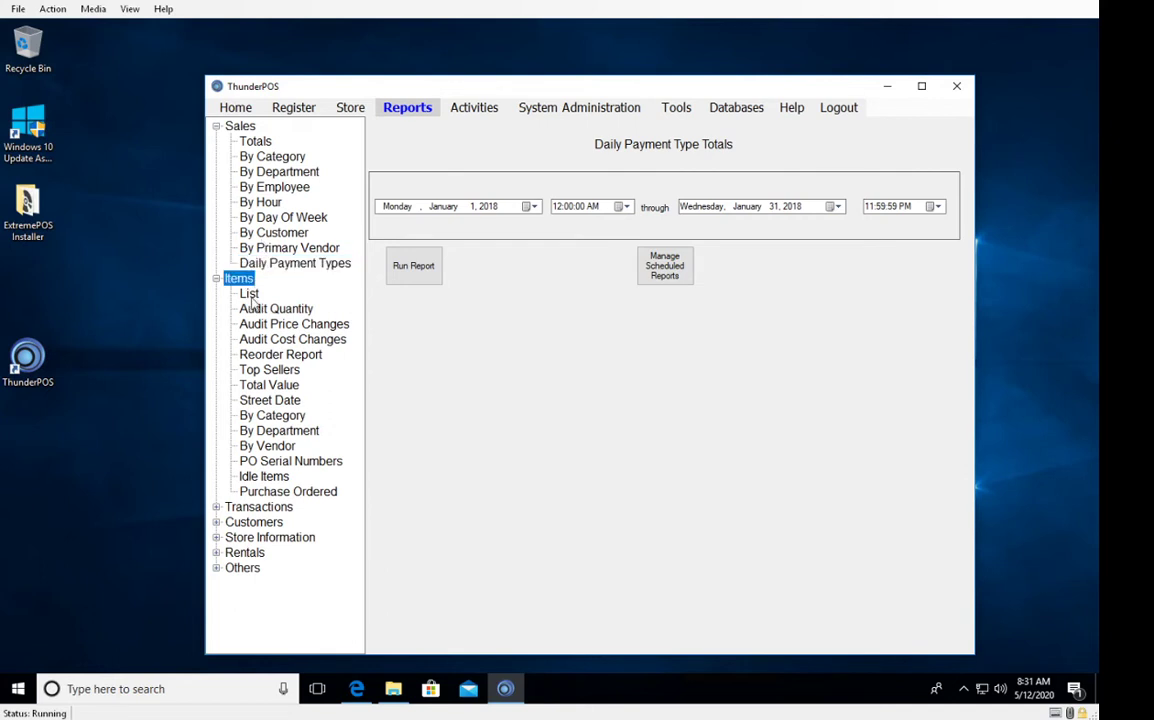
{"action": "left_click", "coordinate": [249, 294]}
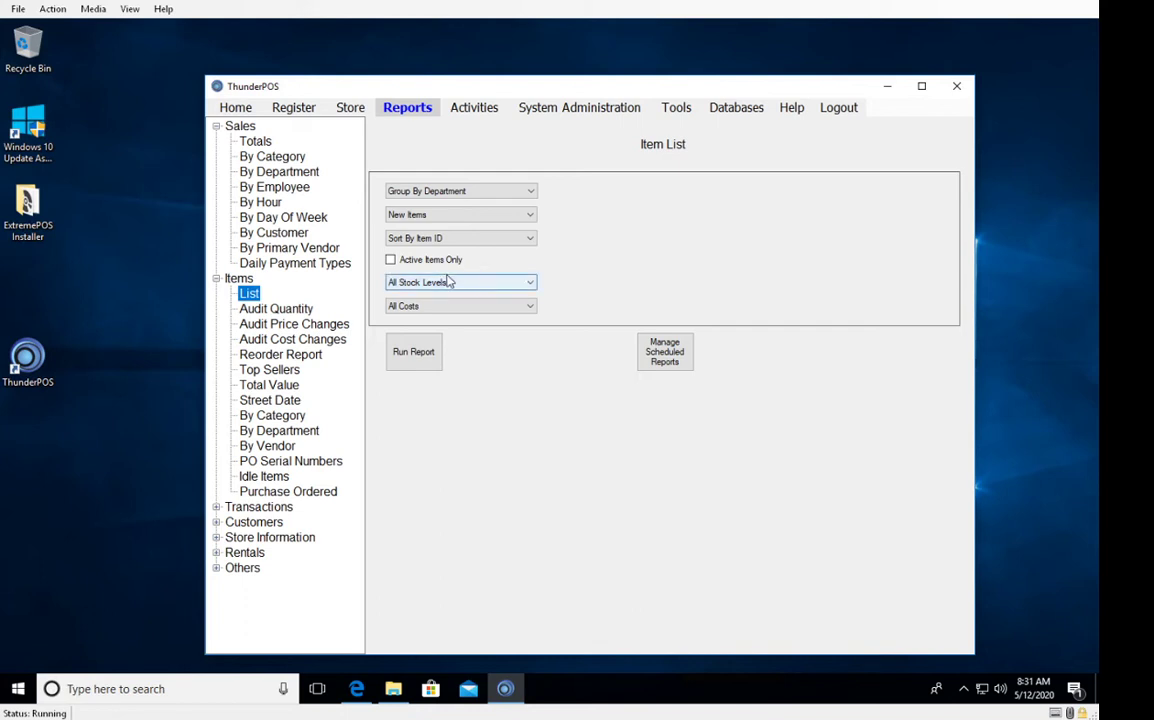
{"action": "left_click", "coordinate": [268, 312]}
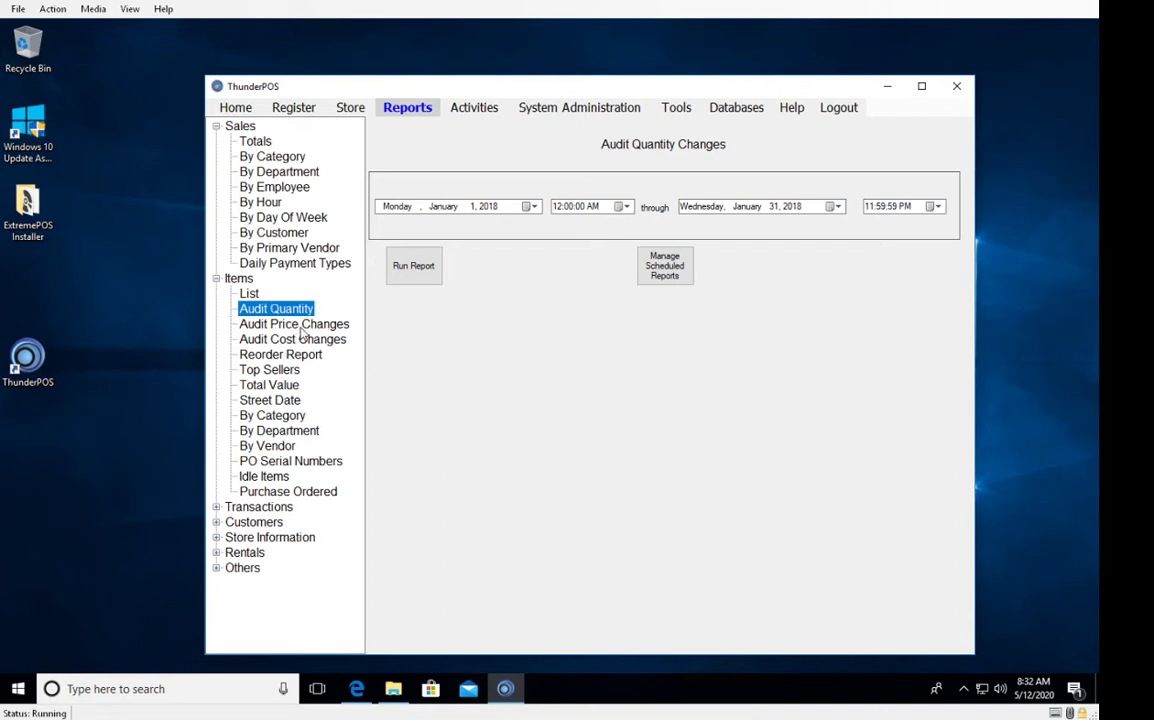
Browse the Audit Price Changes and Audit Cost Changes reports, ending on Reorder Report options.
{"action": "left_click", "coordinate": [272, 323]}
{"action": "left_click", "coordinate": [295, 341]}
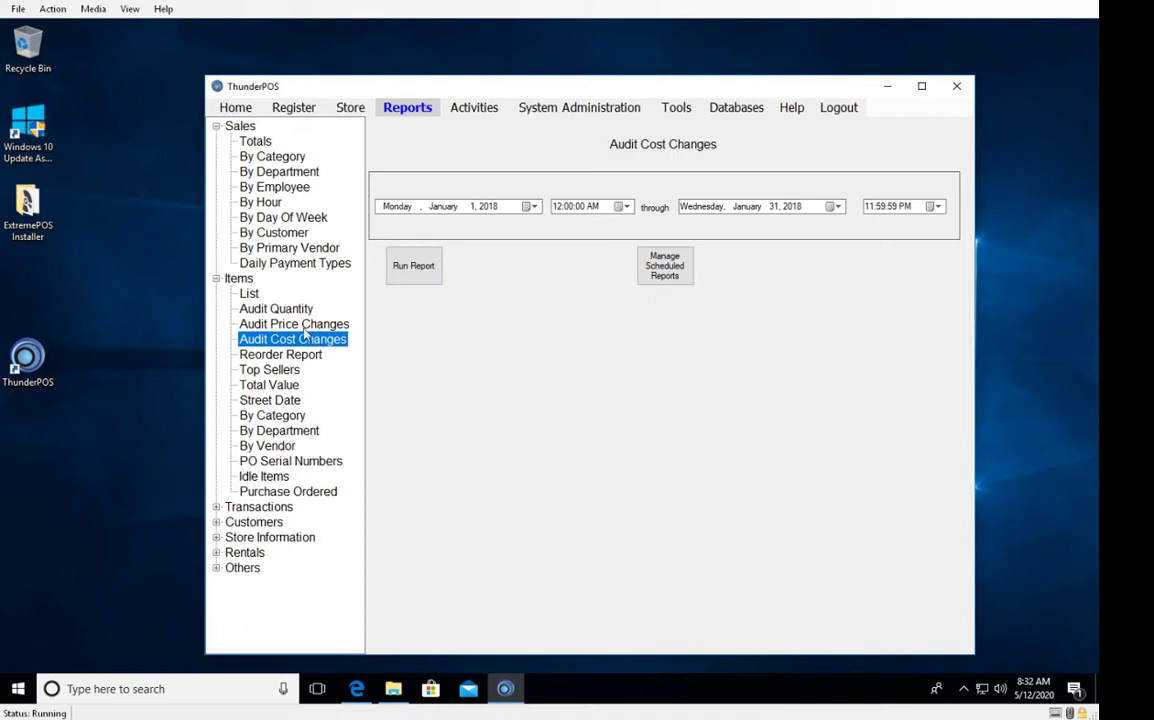
{"action": "left_click", "coordinate": [273, 357]}
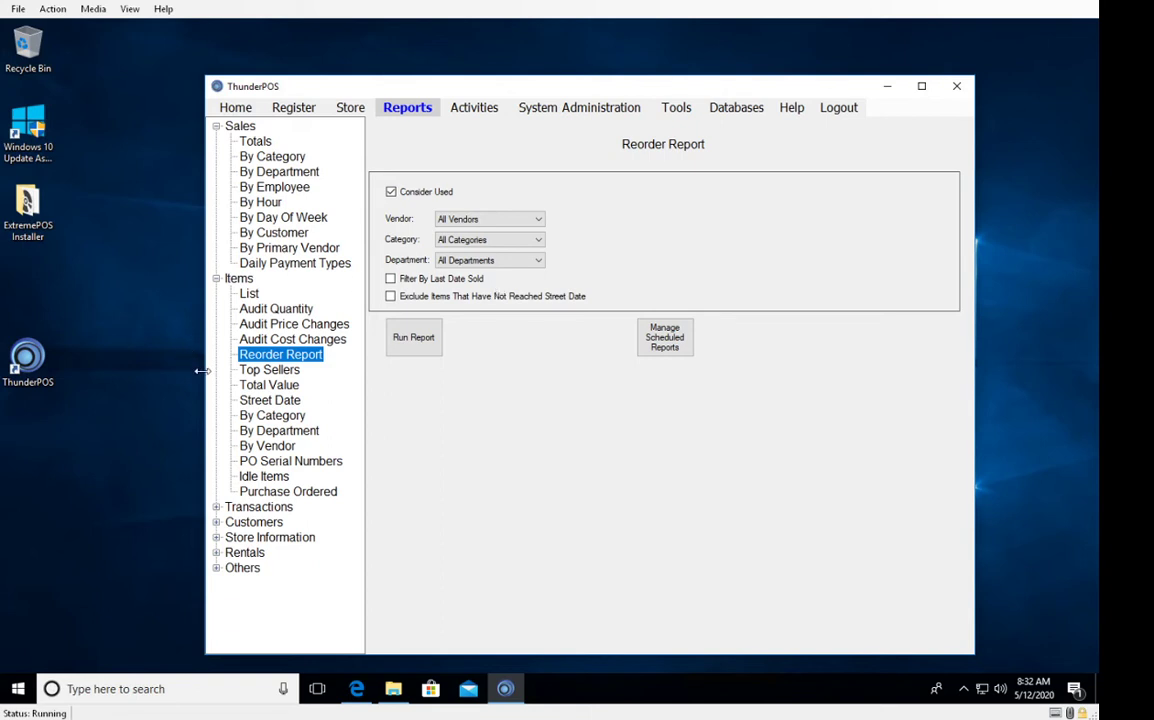
Run and close the January 2018 Top Selling Items report, then switch to Inventory Value.
{"action": "left_click", "coordinate": [255, 370]}
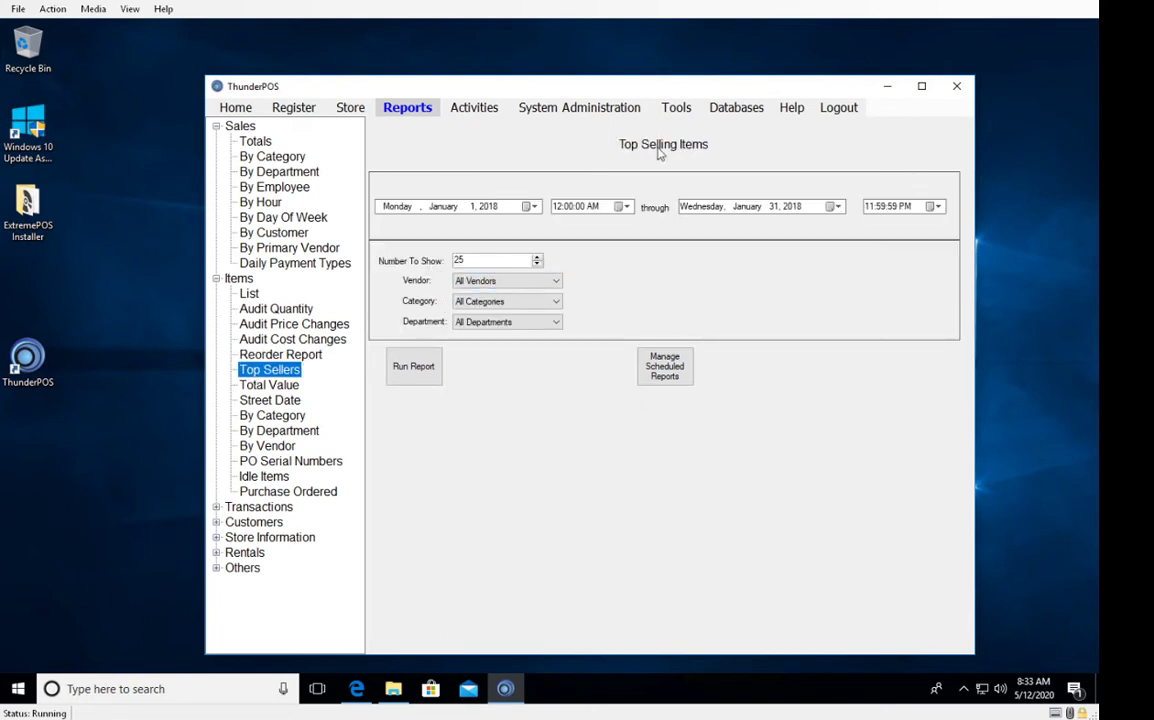
{"action": "left_click", "coordinate": [432, 387]}
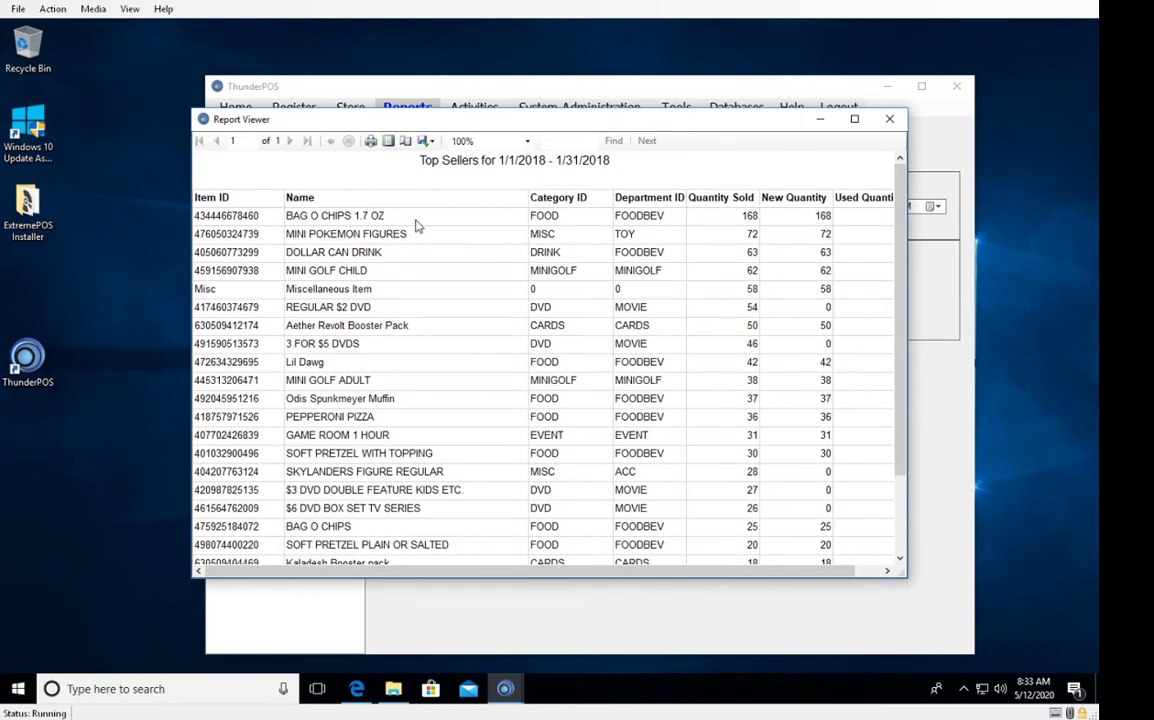
{"action": "left_click", "coordinate": [889, 119]}
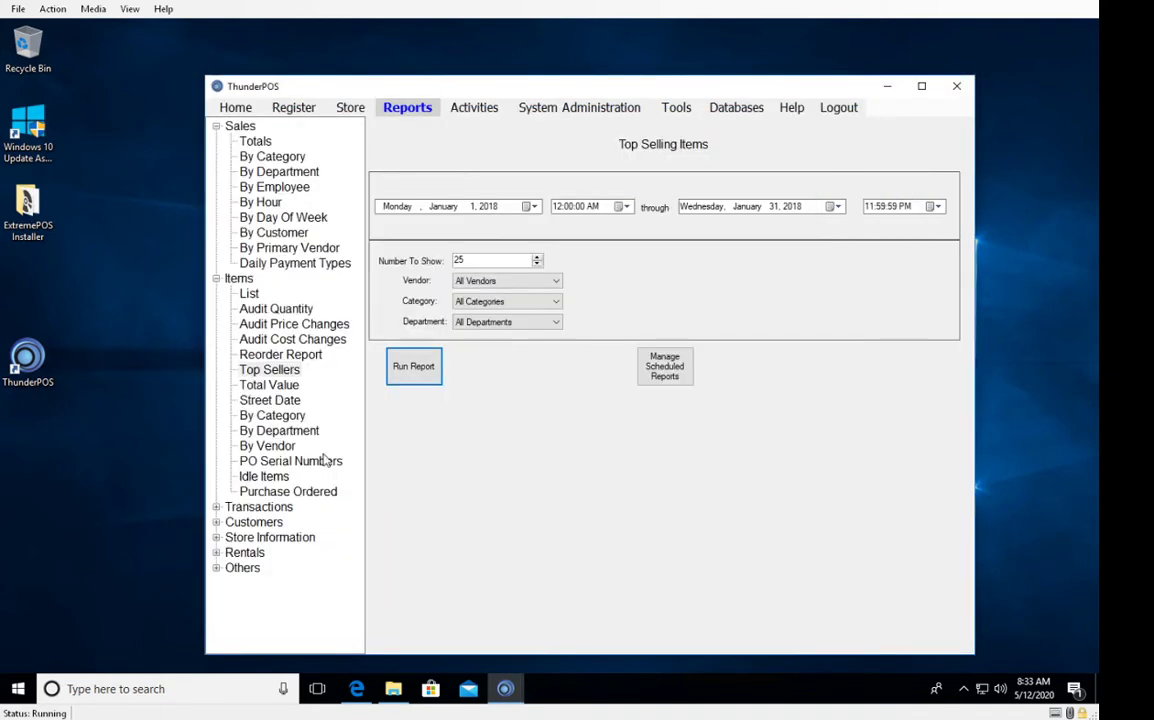
{"action": "left_click", "coordinate": [274, 385]}
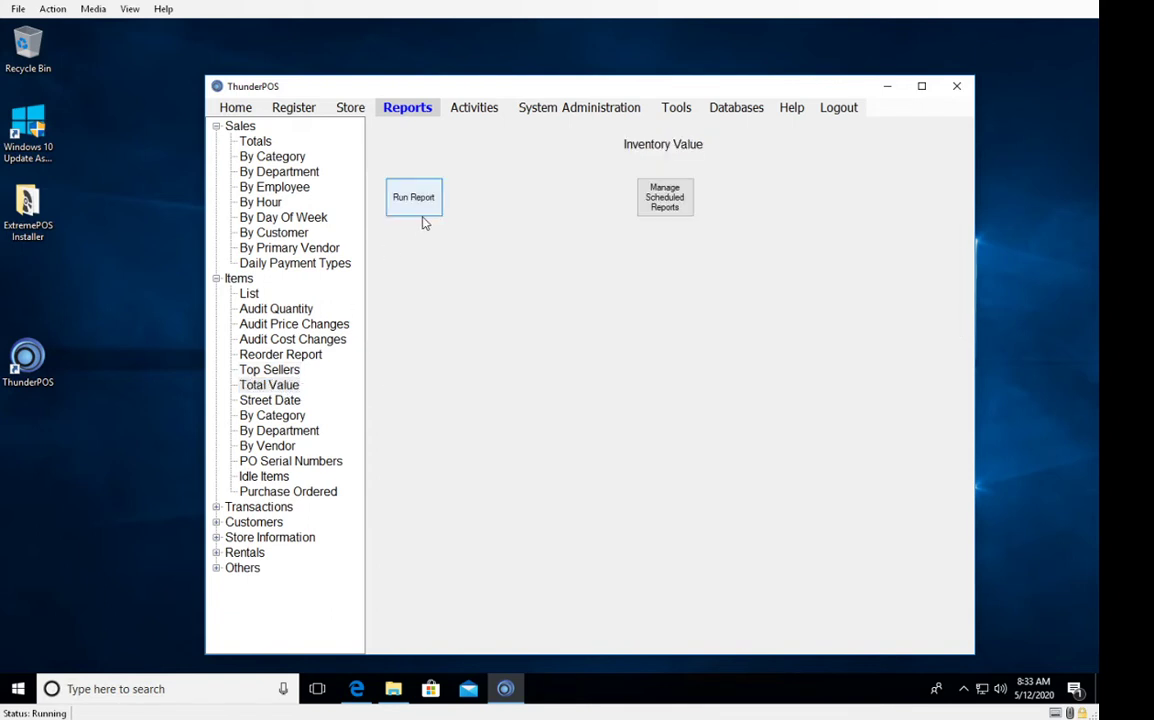
Run the inventory Total Value report, then close the viewer.
{"action": "left_click", "coordinate": [420, 210]}
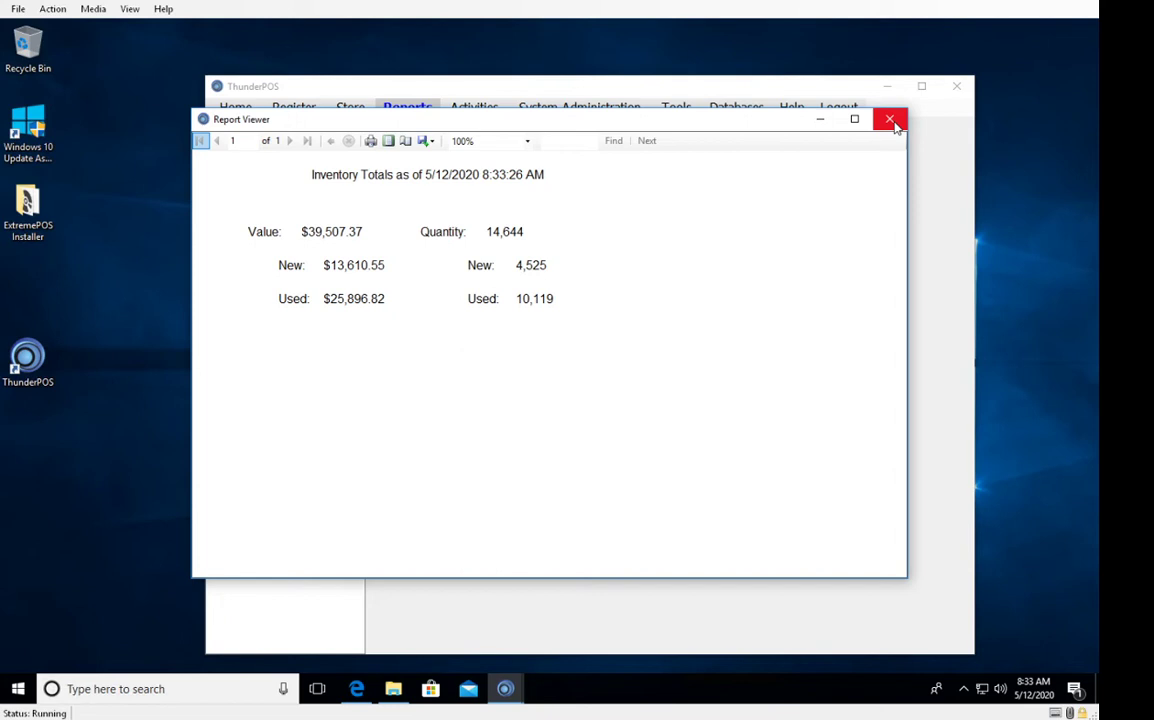
{"action": "left_click", "coordinate": [891, 121]}
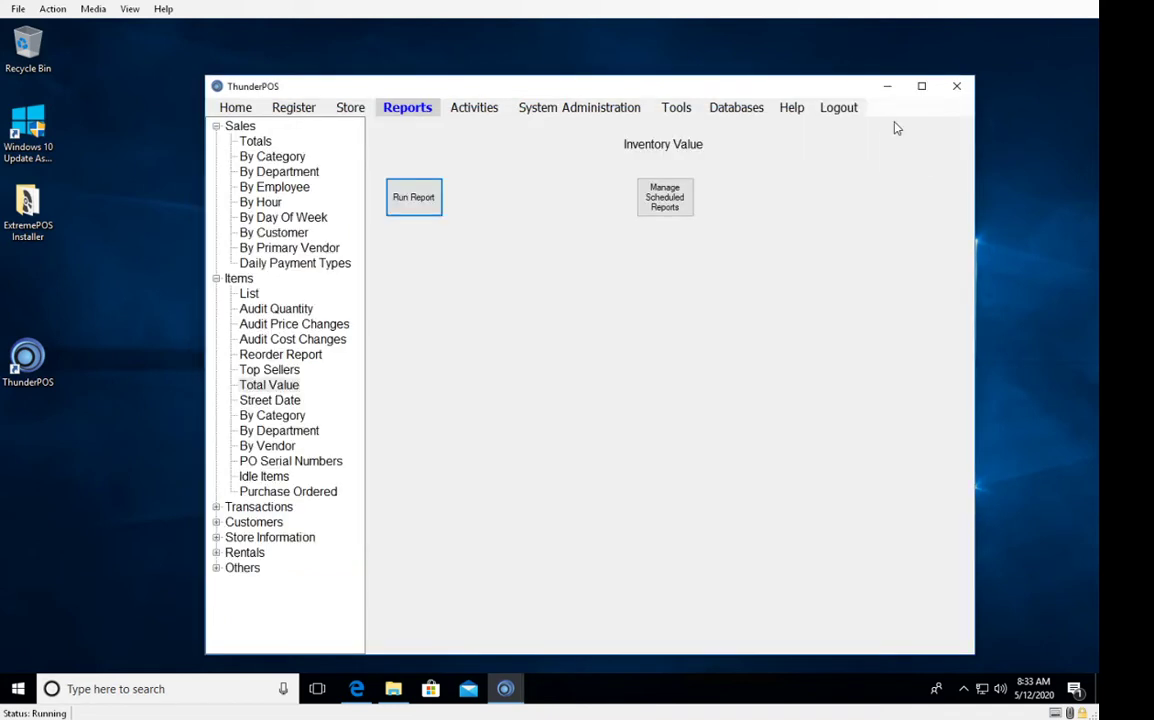
{"action": "left_click", "coordinate": [262, 385]}
Run the Items By Street Date report for January 1–31, 2018, page through it, and close it.
{"action": "left_click", "coordinate": [275, 401]}
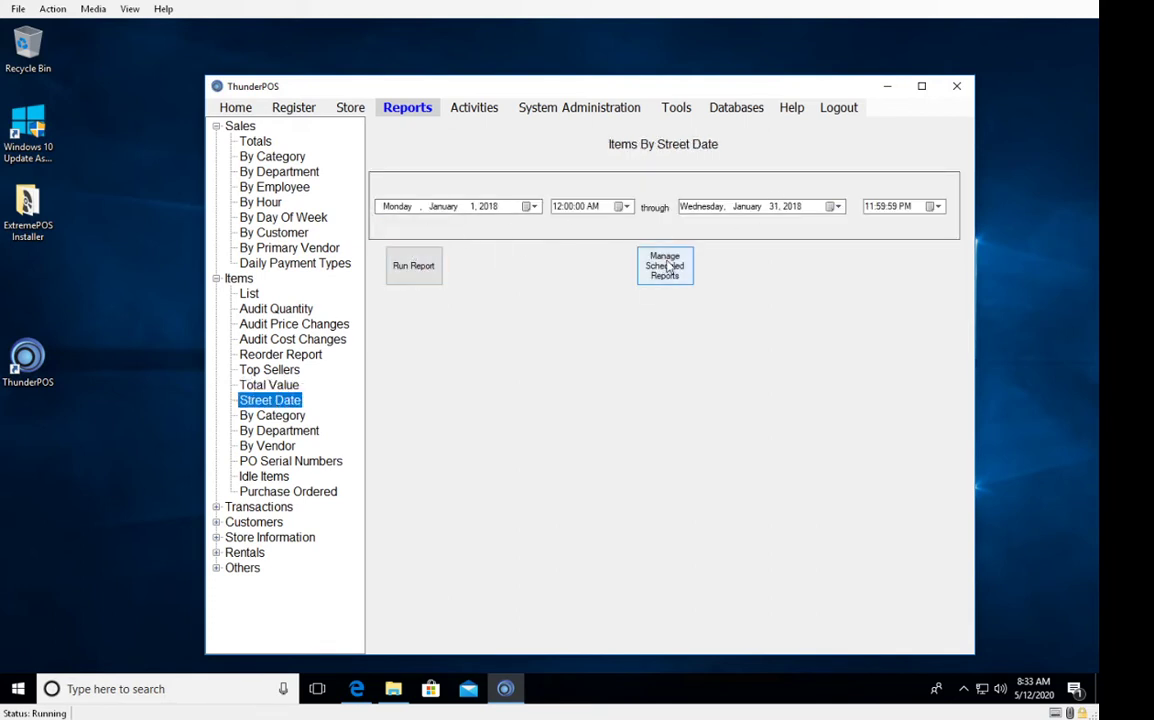
{"action": "left_click", "coordinate": [421, 272]}
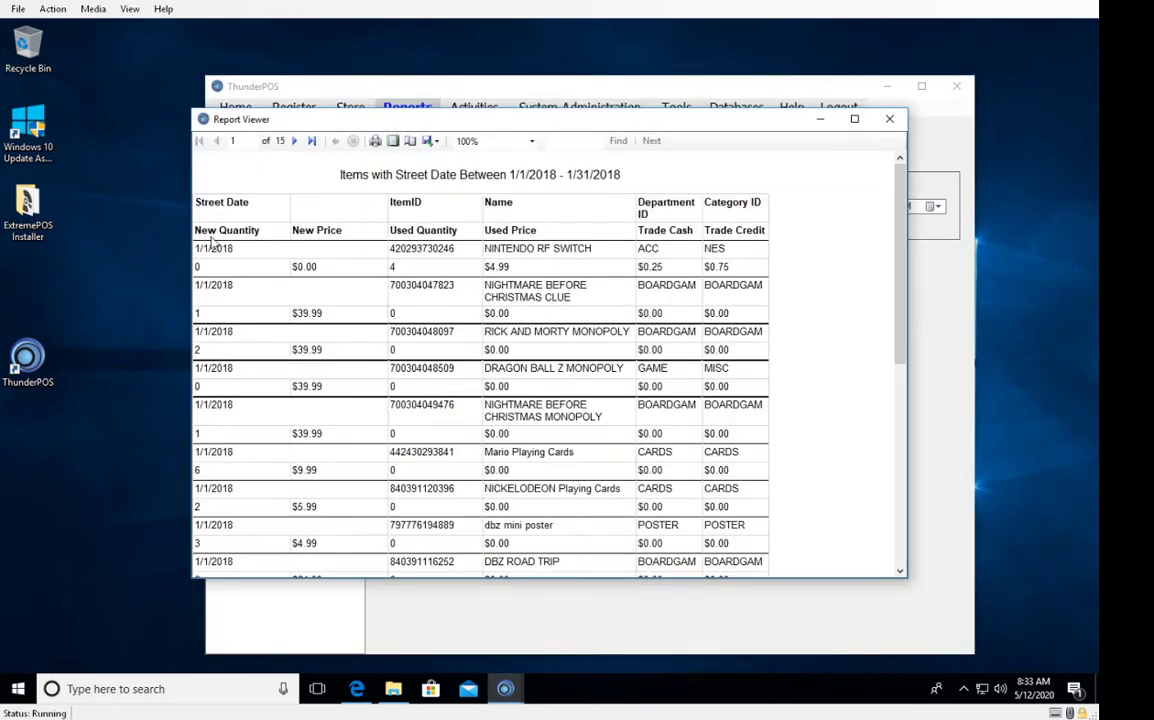
{"action": "scroll", "coordinate": [250, 300], "scroll_direction": "down", "scroll_amount": 10}
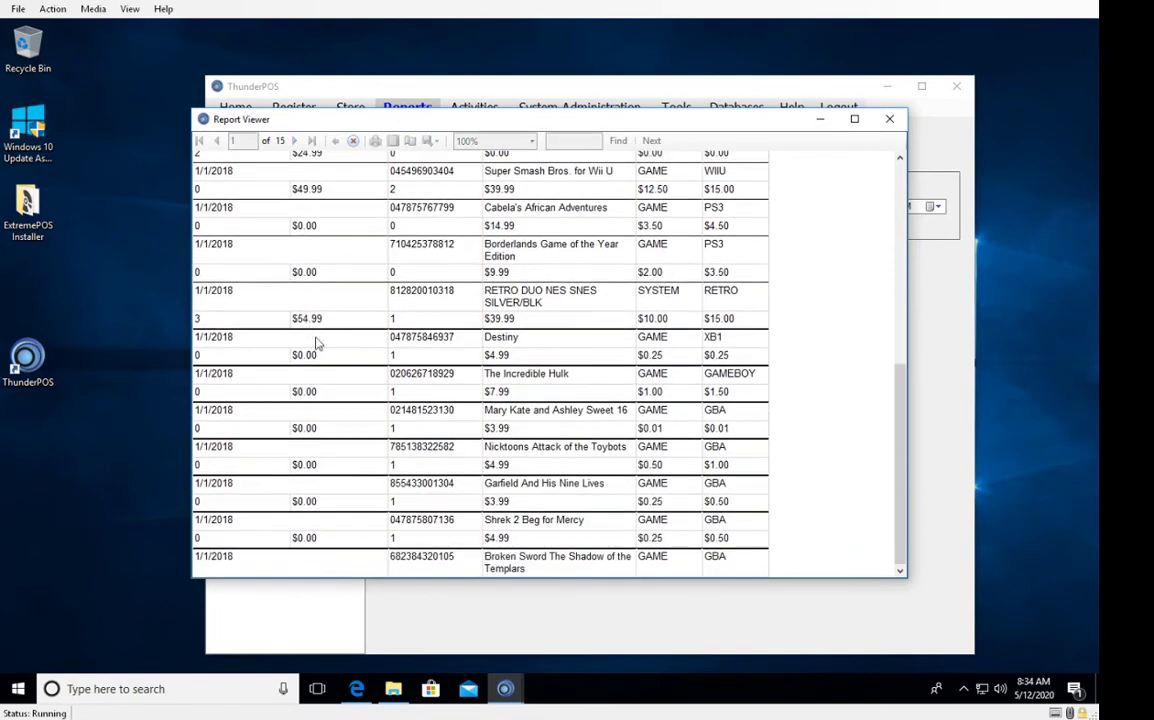
{"action": "scroll", "coordinate": [316, 344], "scroll_direction": "down", "scroll_amount": 3}
{"action": "scroll", "coordinate": [265, 348], "scroll_direction": "down", "scroll_amount": 10}
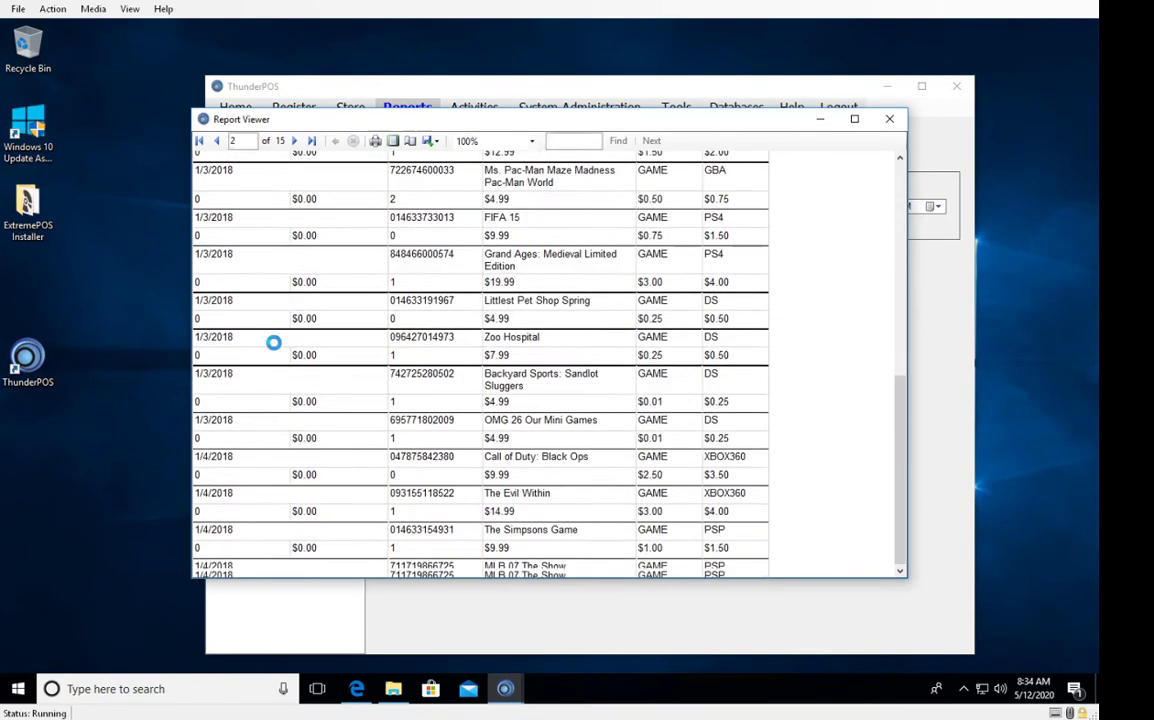
{"action": "scroll", "coordinate": [273, 342], "scroll_direction": "down", "scroll_amount": 10}
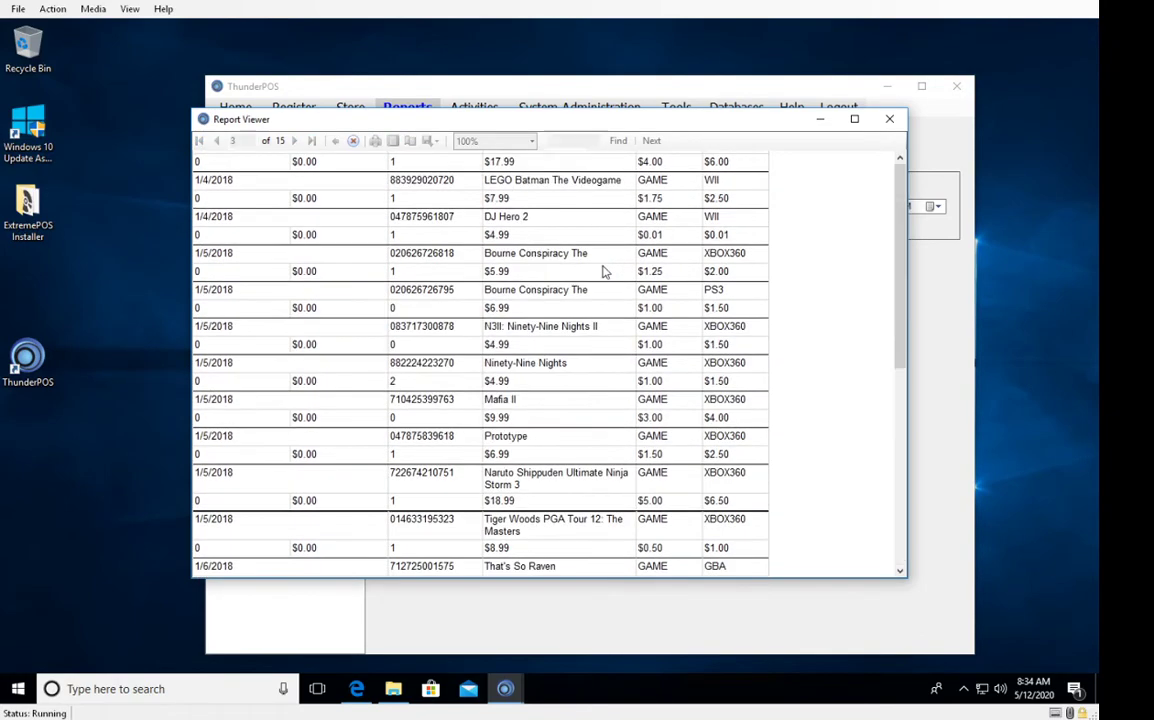
{"action": "scroll", "coordinate": [603, 270], "scroll_direction": "down", "scroll_amount": 5}
{"action": "left_click", "coordinate": [889, 119]}
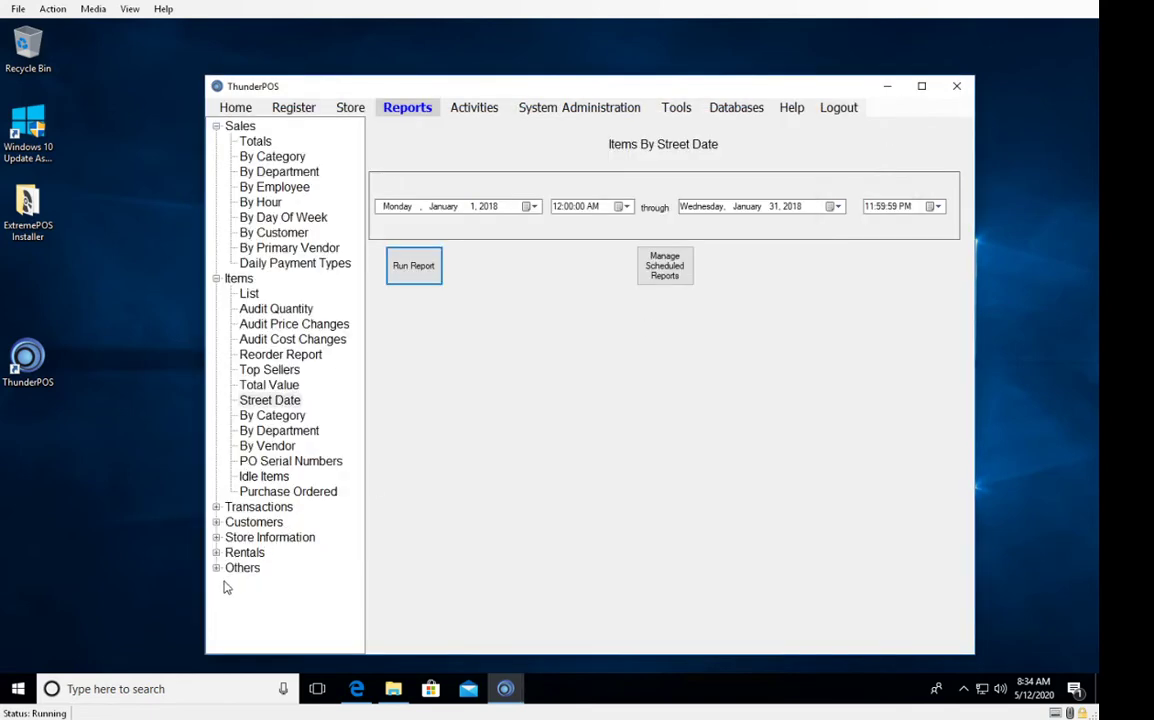
Run the Item List By Category report for category 0 and close the viewer.
{"action": "left_click", "coordinate": [262, 417]}
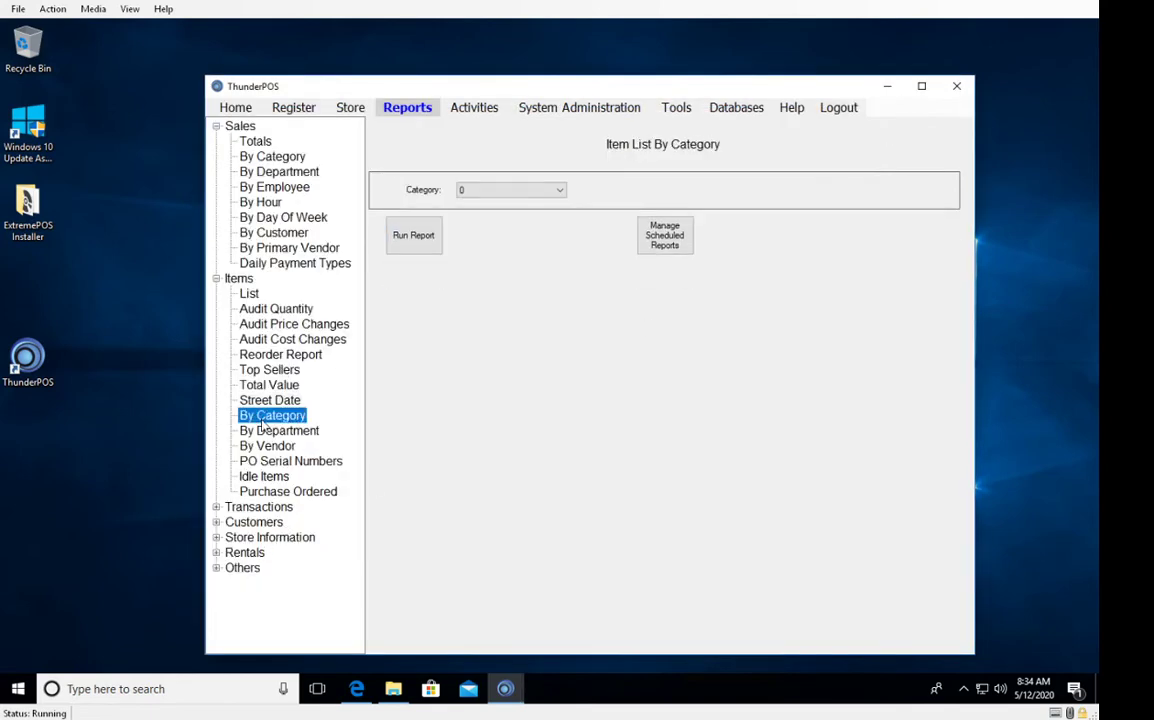
{"action": "left_click", "coordinate": [266, 431]}
{"action": "left_click", "coordinate": [265, 447]}
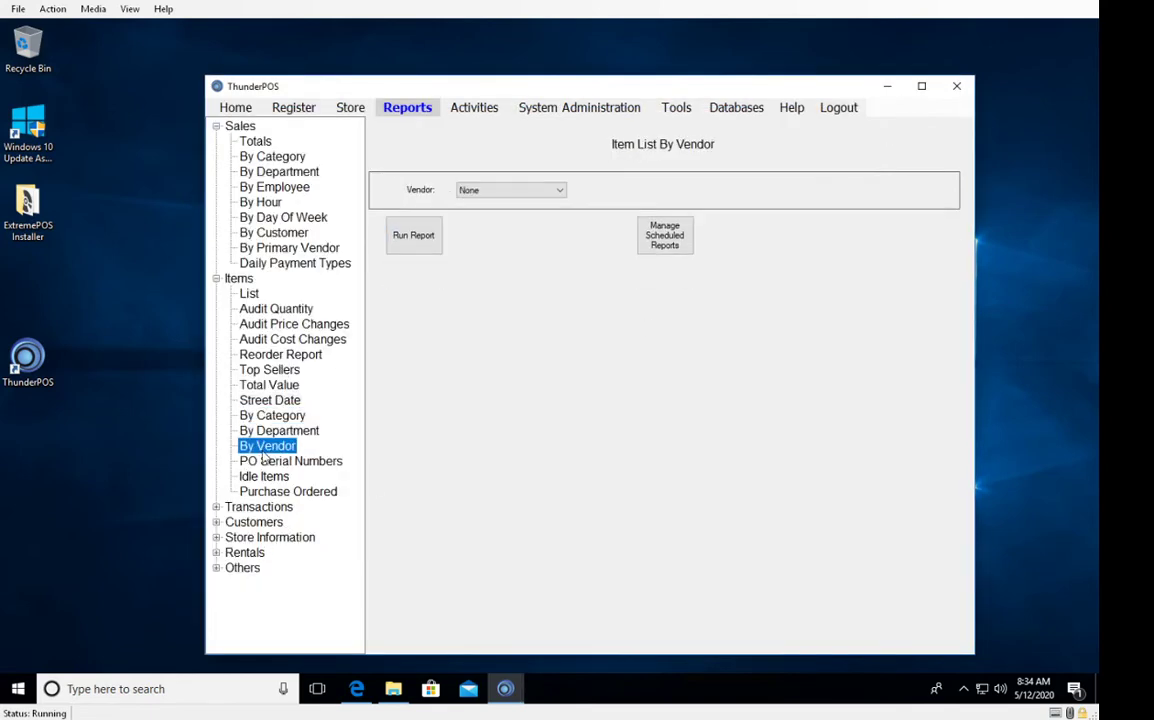
{"action": "left_click", "coordinate": [272, 432]}
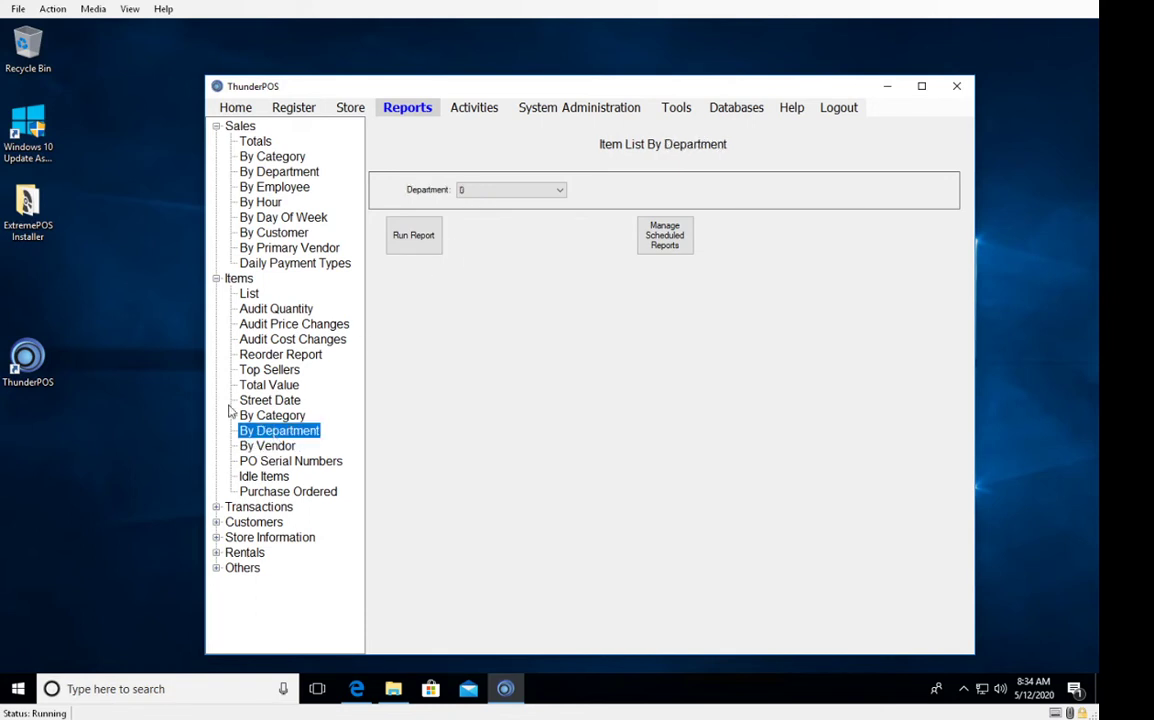
{"action": "left_click", "coordinate": [413, 245]}
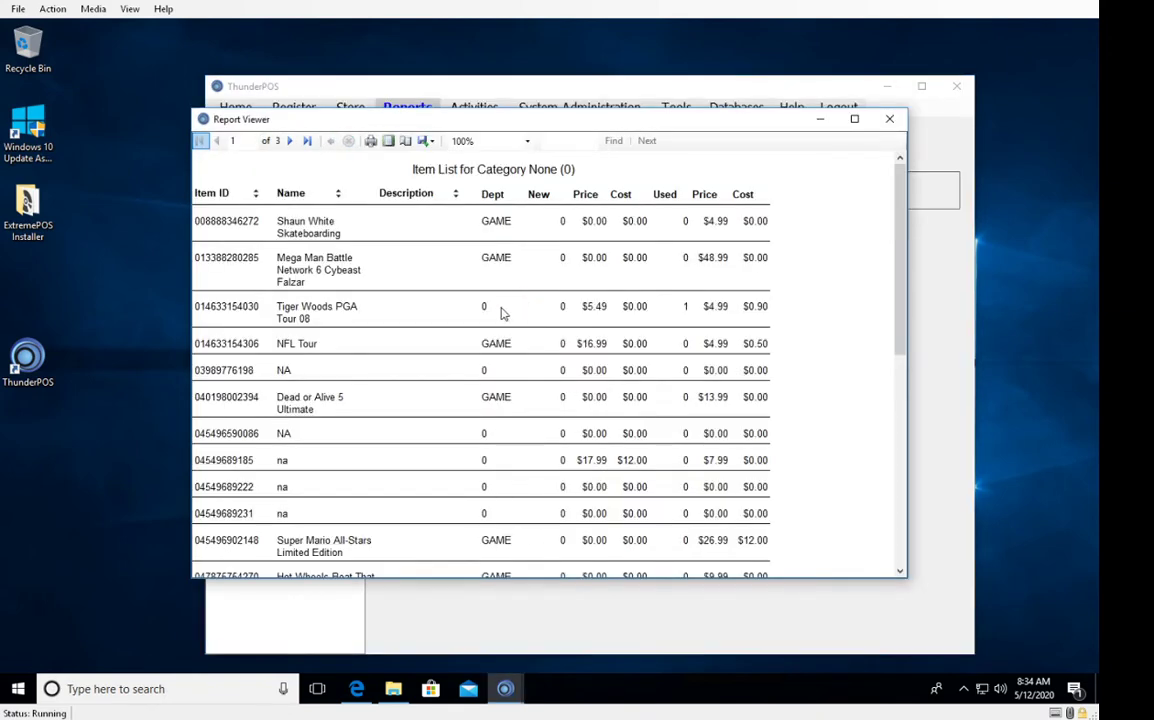
{"action": "left_click", "coordinate": [889, 119]}
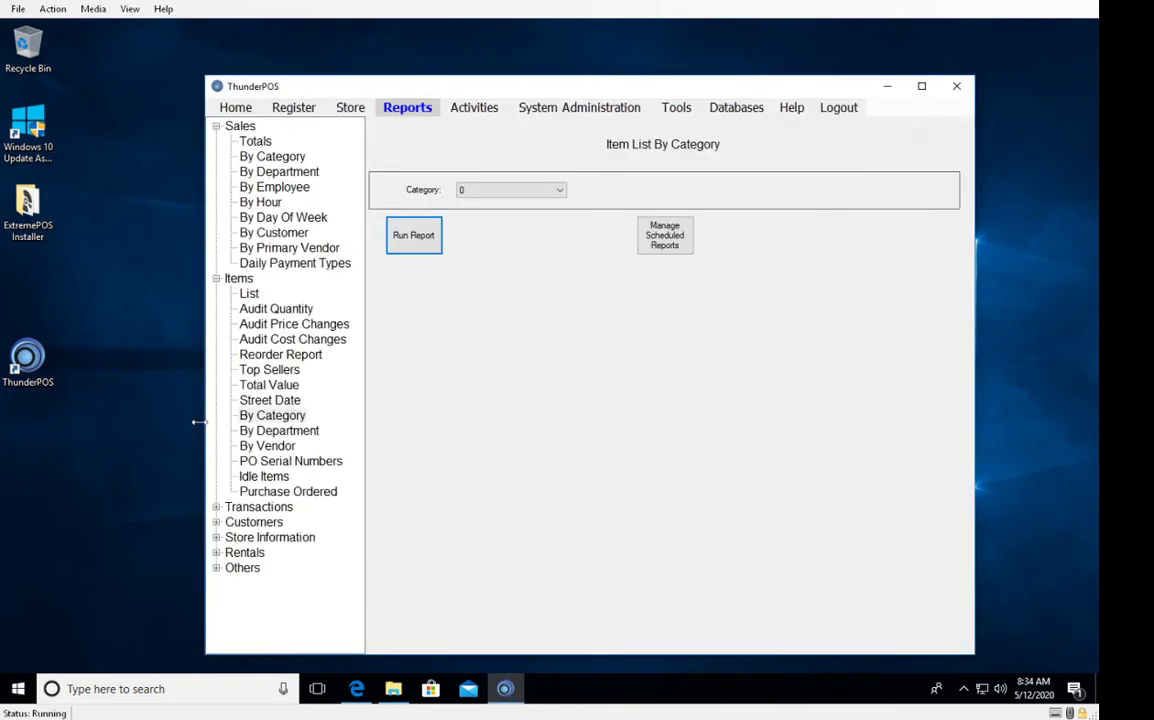
Browse the PO Serial Numbers, Idle Items and Purchase Ordered report pages.
{"action": "left_click", "coordinate": [277, 462]}
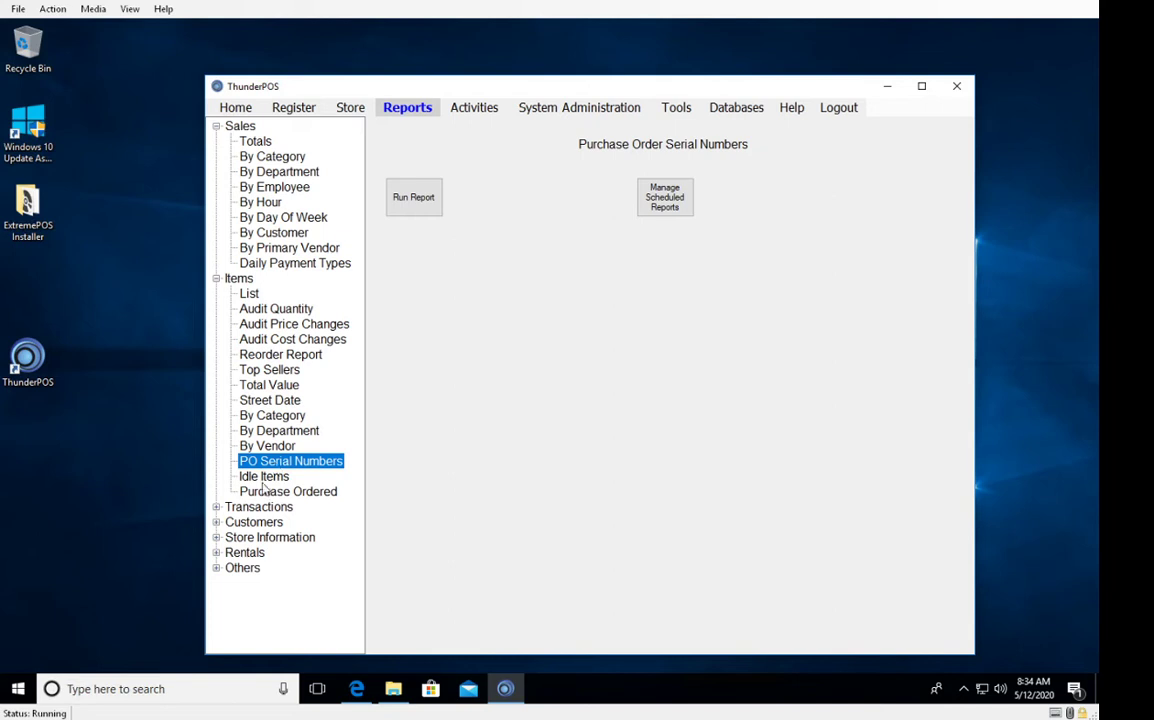
{"action": "left_click", "coordinate": [266, 477]}
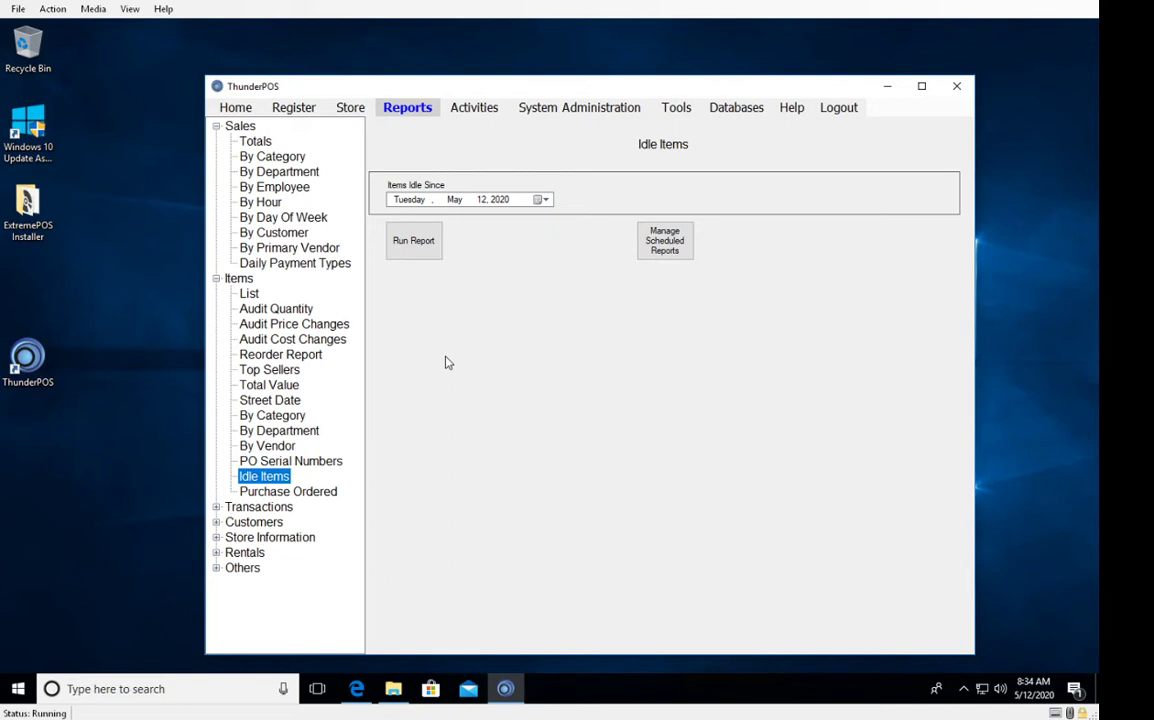
{"action": "left_click", "coordinate": [275, 493]}
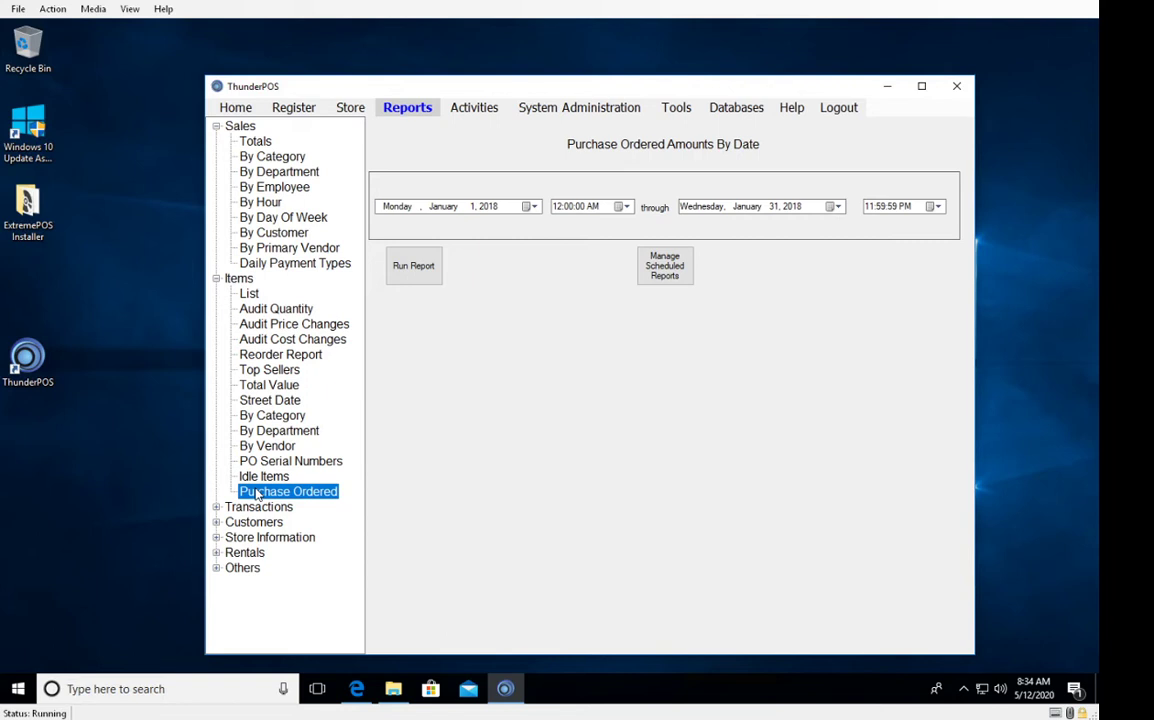
Expand the Transactions reports and collapse the Items and Sales groups.
{"action": "double_click", "coordinate": [243, 509]}
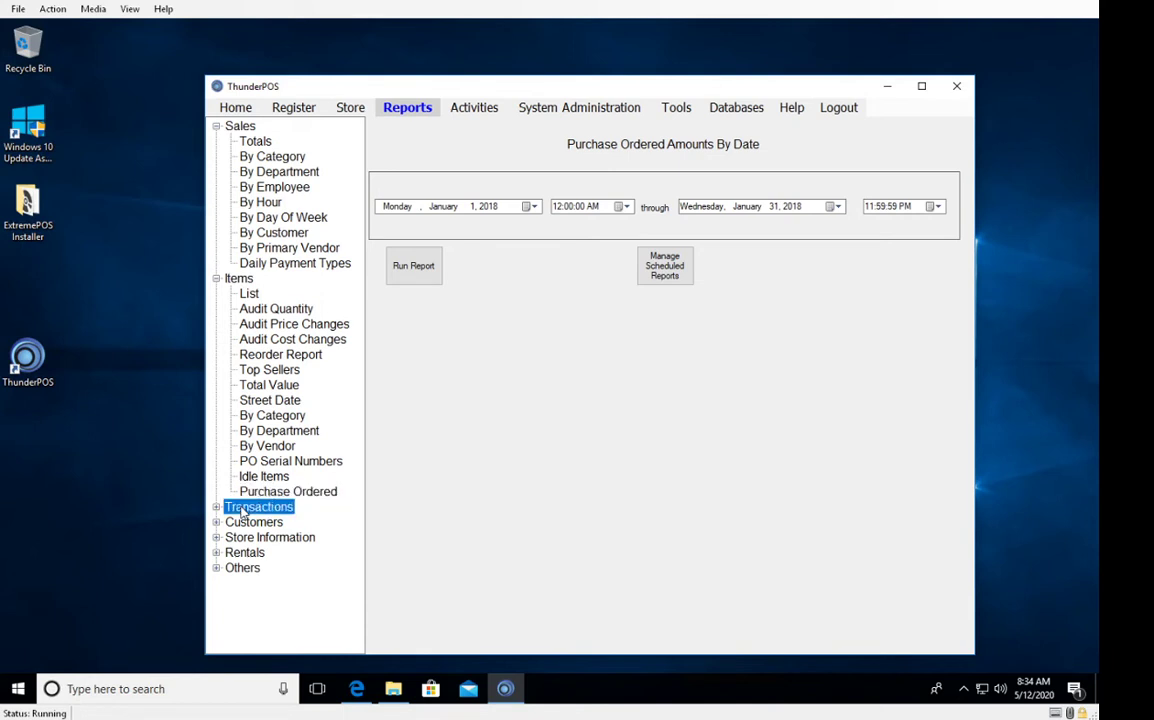
{"action": "left_click", "coordinate": [216, 264]}
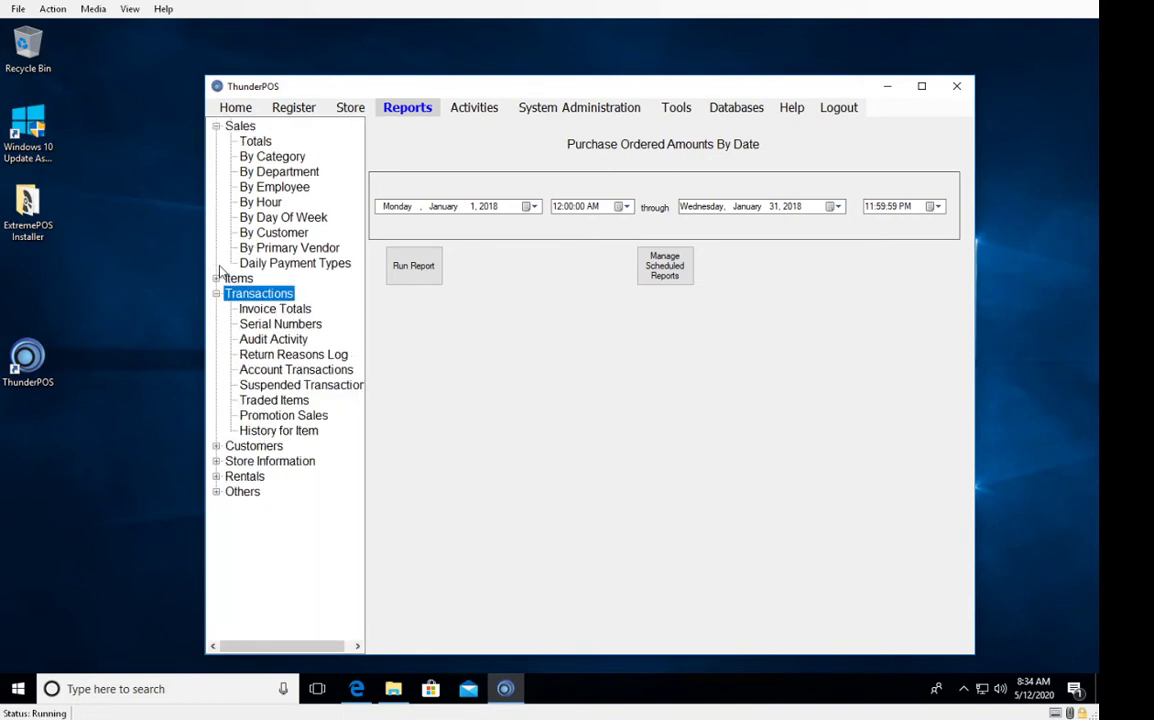
{"action": "left_click", "coordinate": [216, 126]}
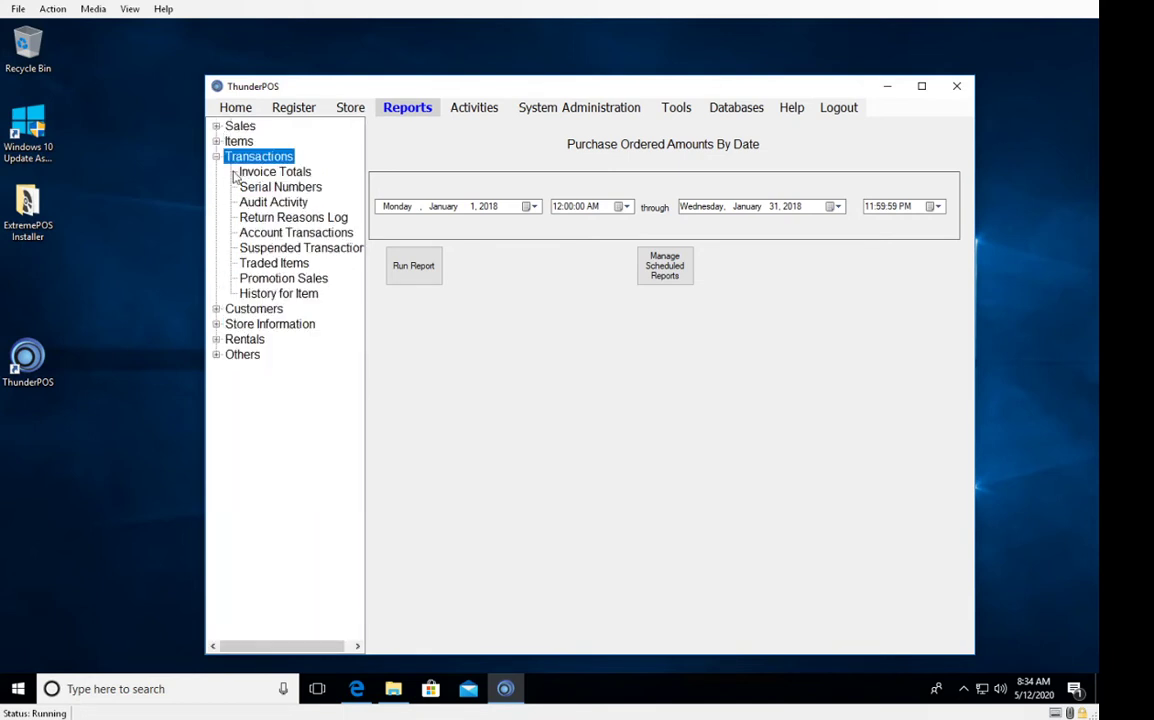
Run Invoice Totals for January 2018, close it, and show the Serial Numbers report.
{"action": "left_click", "coordinate": [285, 175]}
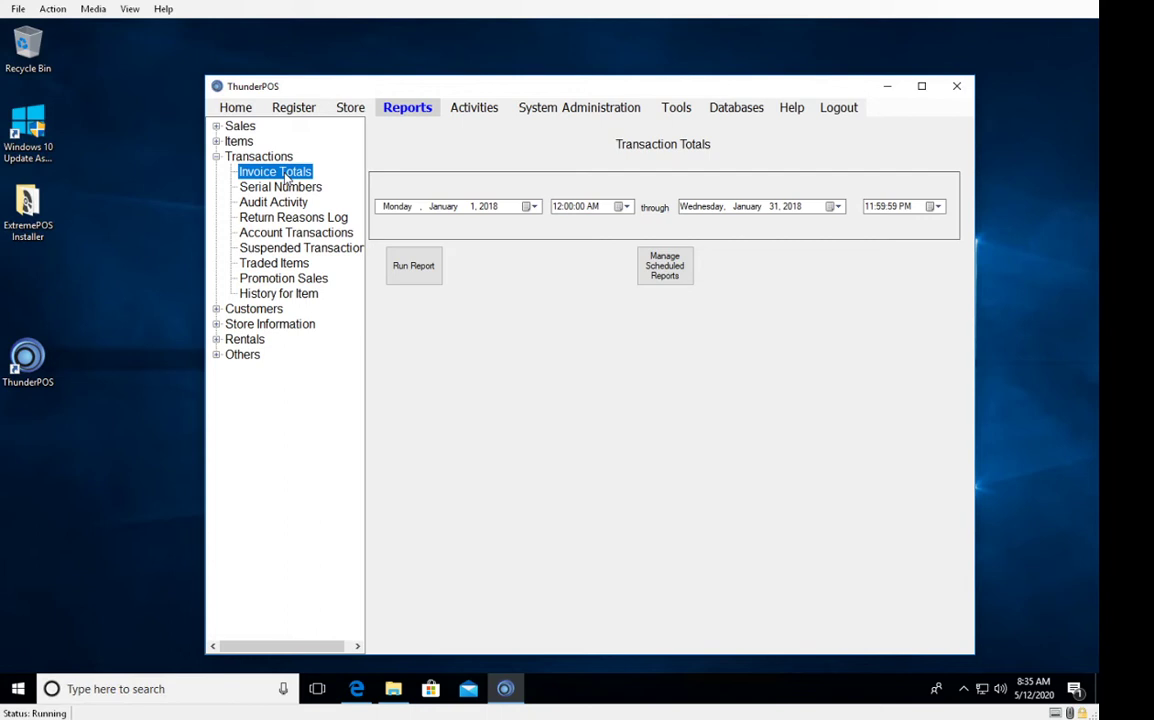
{"action": "left_click", "coordinate": [430, 266]}
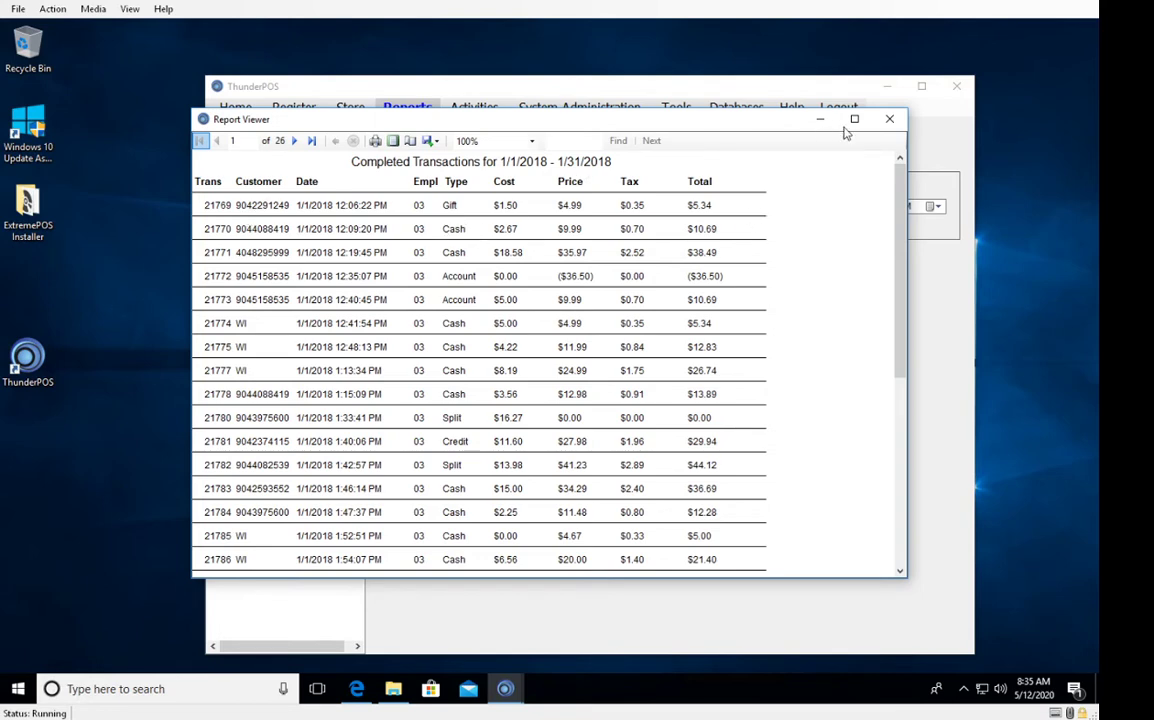
{"action": "left_click", "coordinate": [889, 119]}
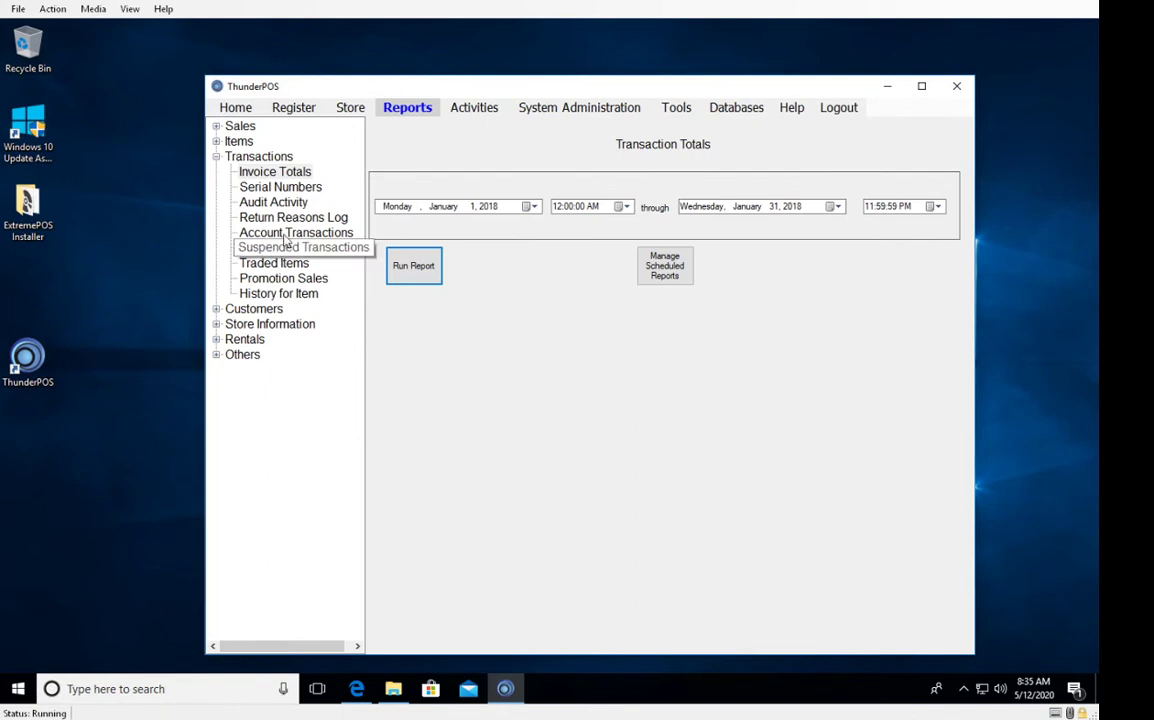
{"action": "left_click", "coordinate": [284, 191]}
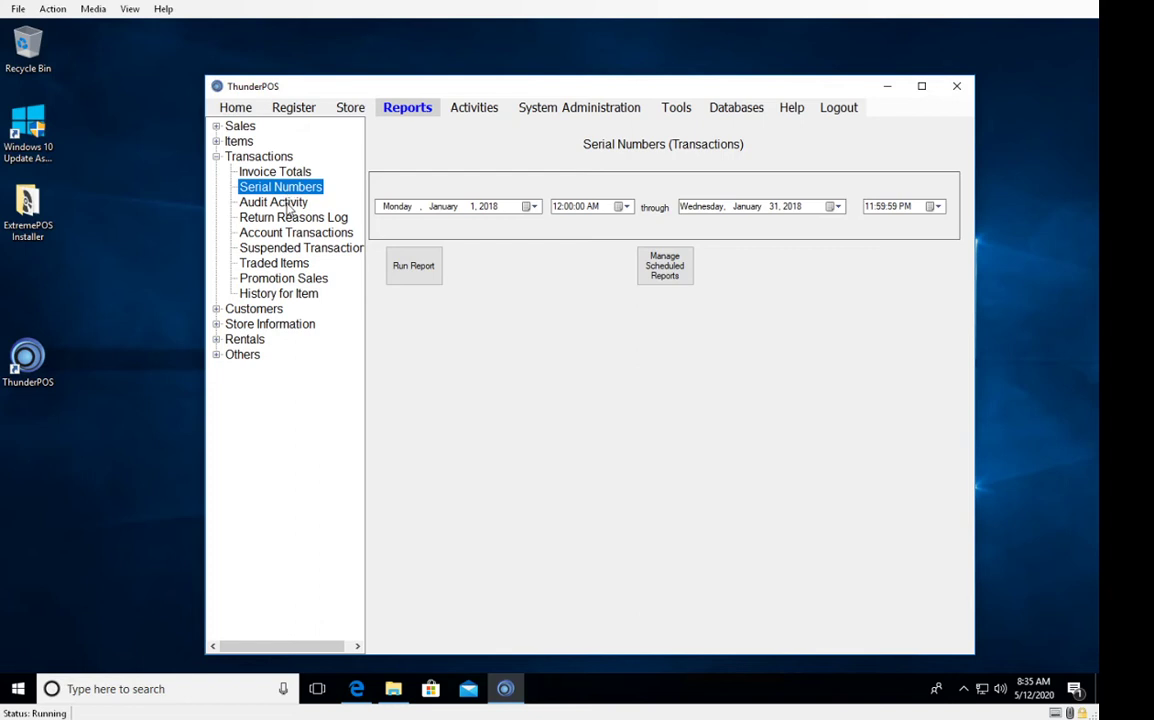
View the Audit Activity report page, then the Return Reasons Log page.
{"action": "left_click", "coordinate": [289, 205]}
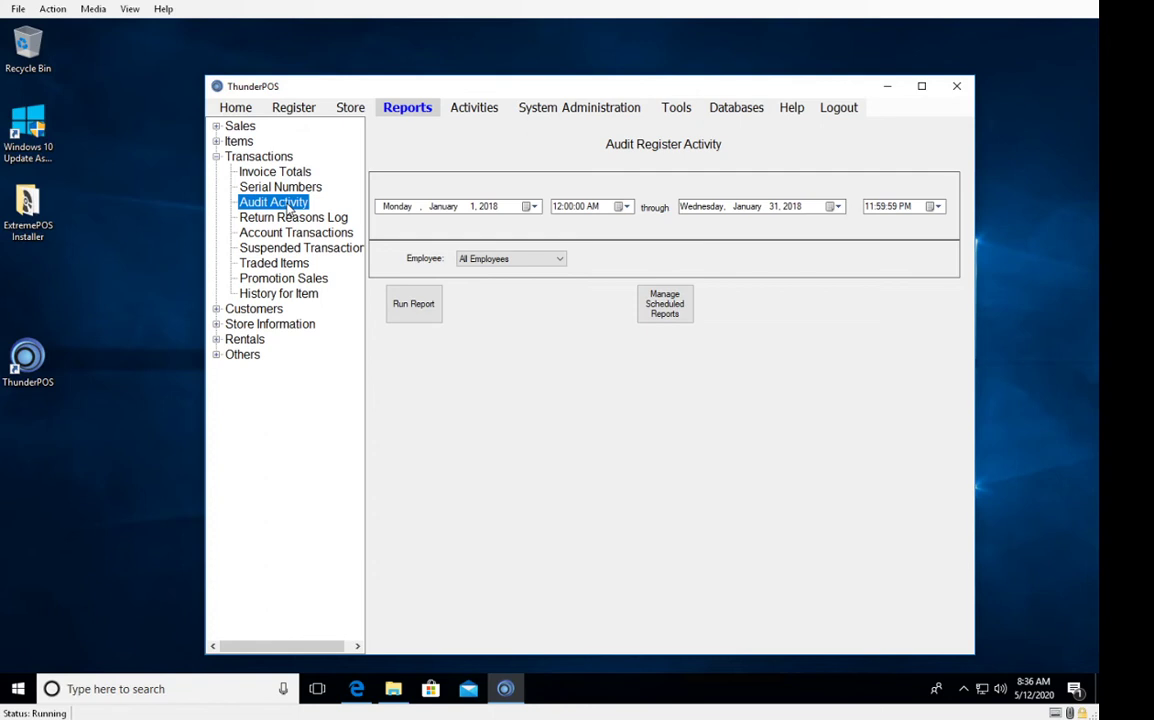
{"action": "left_click", "coordinate": [292, 218]}
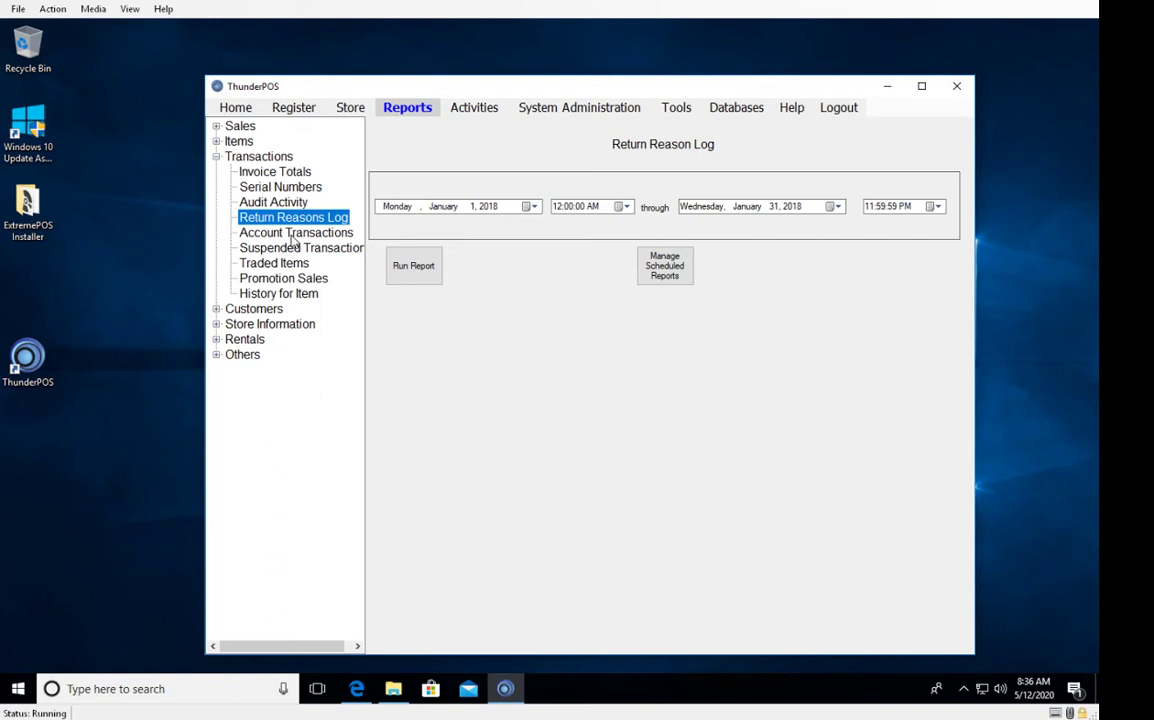
View Account, Suspended, Traded Items, Promotion Sales and History for Item reports, then collapse Transactions.
{"action": "left_click", "coordinate": [292, 234]}
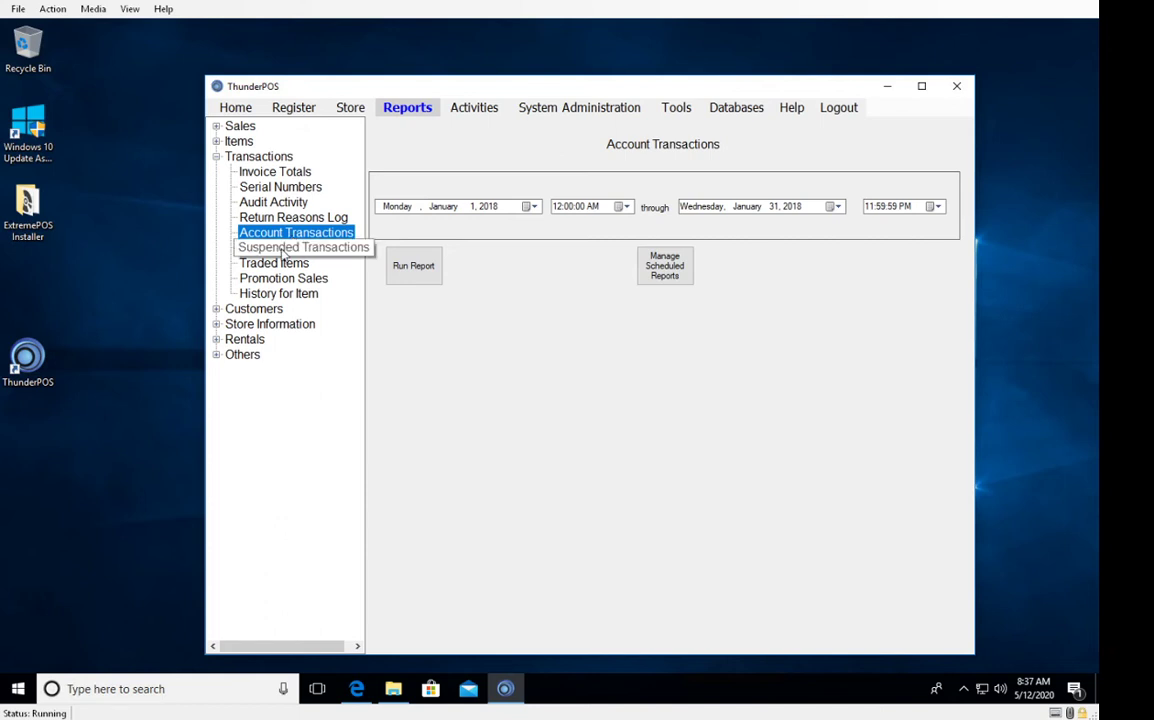
{"action": "left_click", "coordinate": [284, 250]}
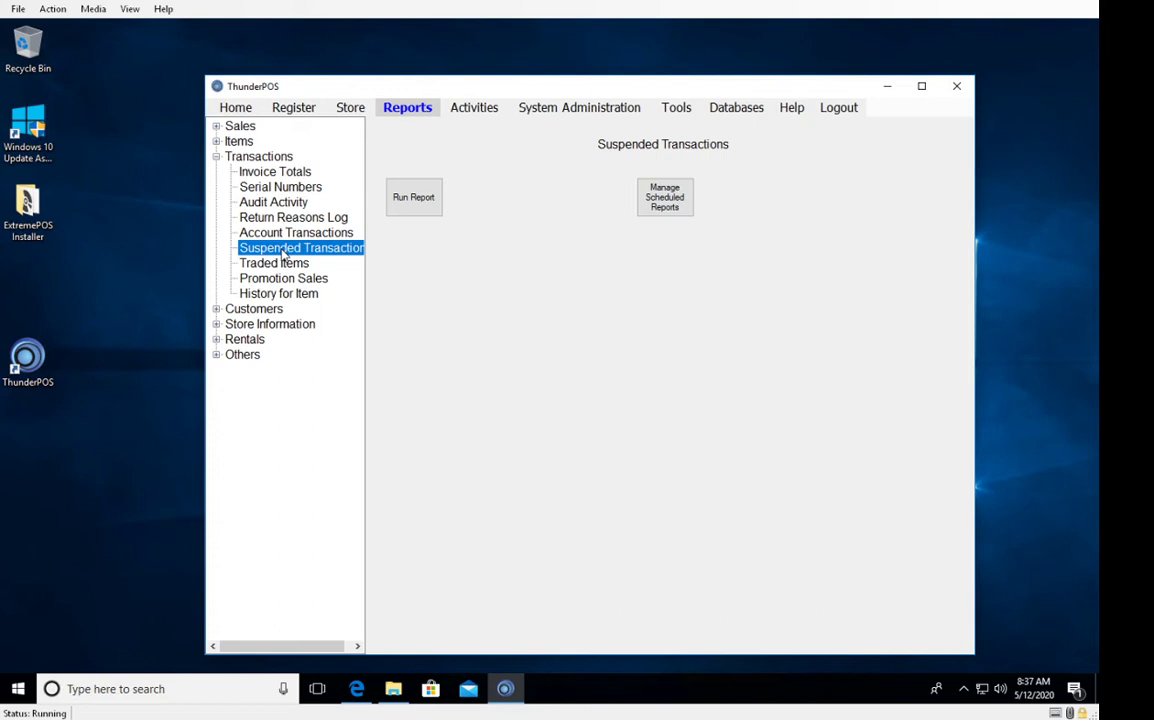
{"action": "left_click", "coordinate": [282, 264]}
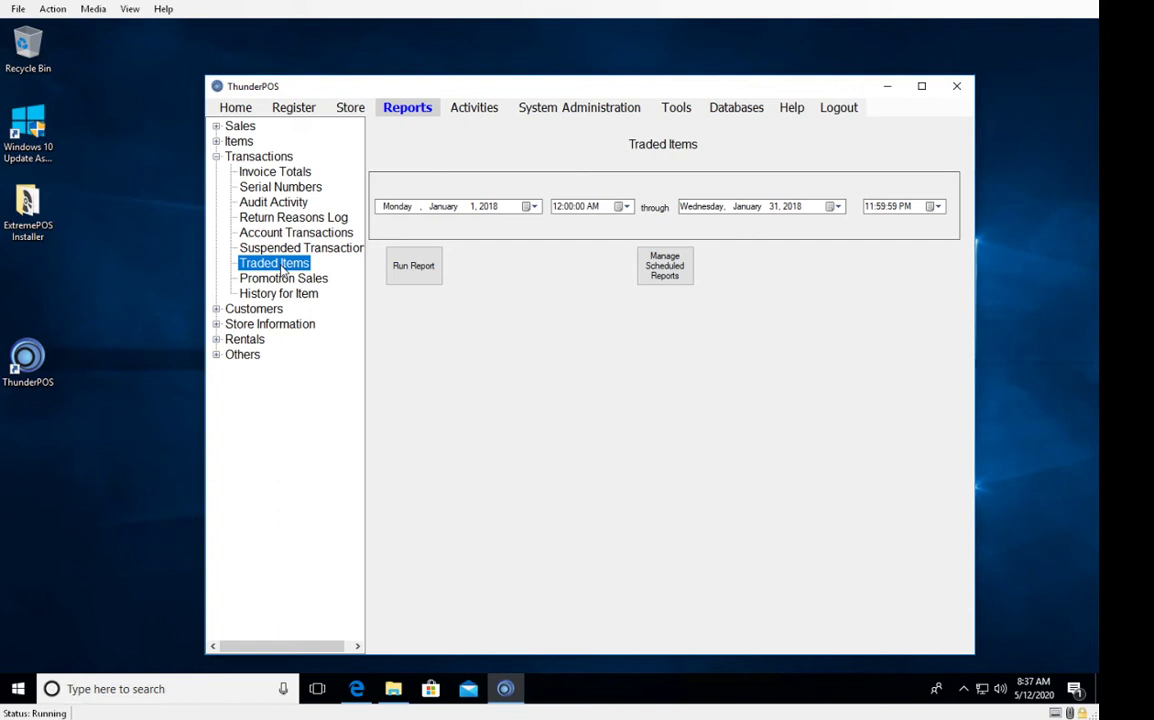
{"action": "left_click", "coordinate": [283, 279]}
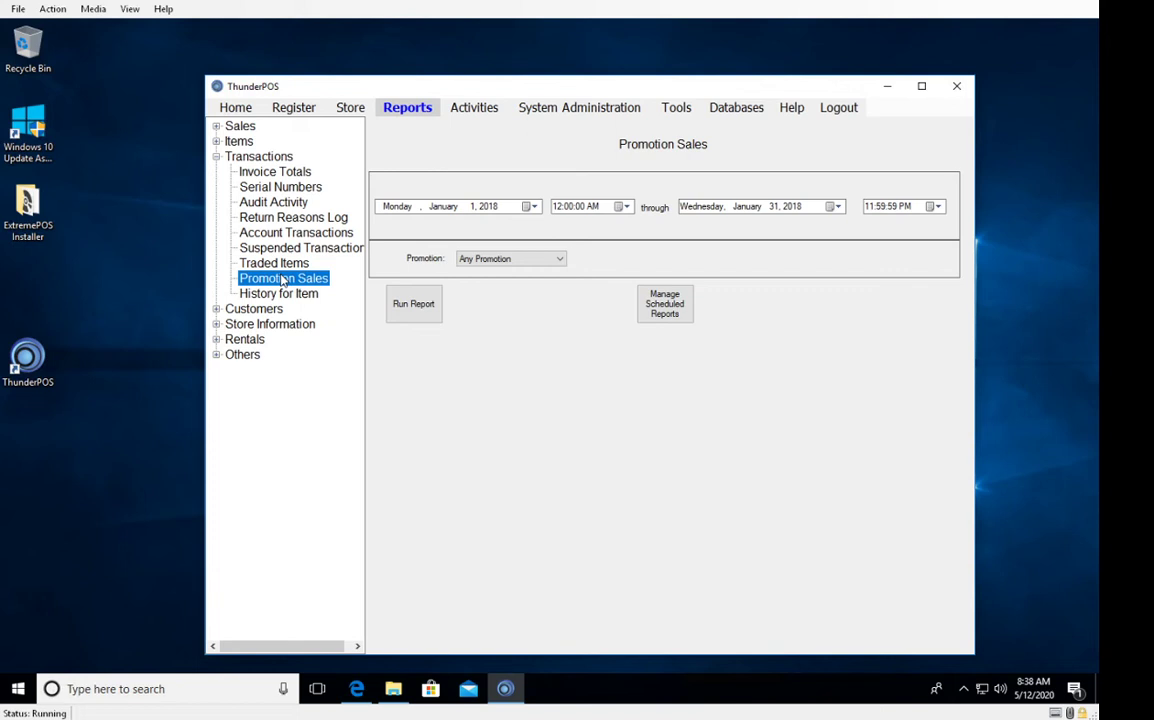
{"action": "left_click", "coordinate": [282, 294]}
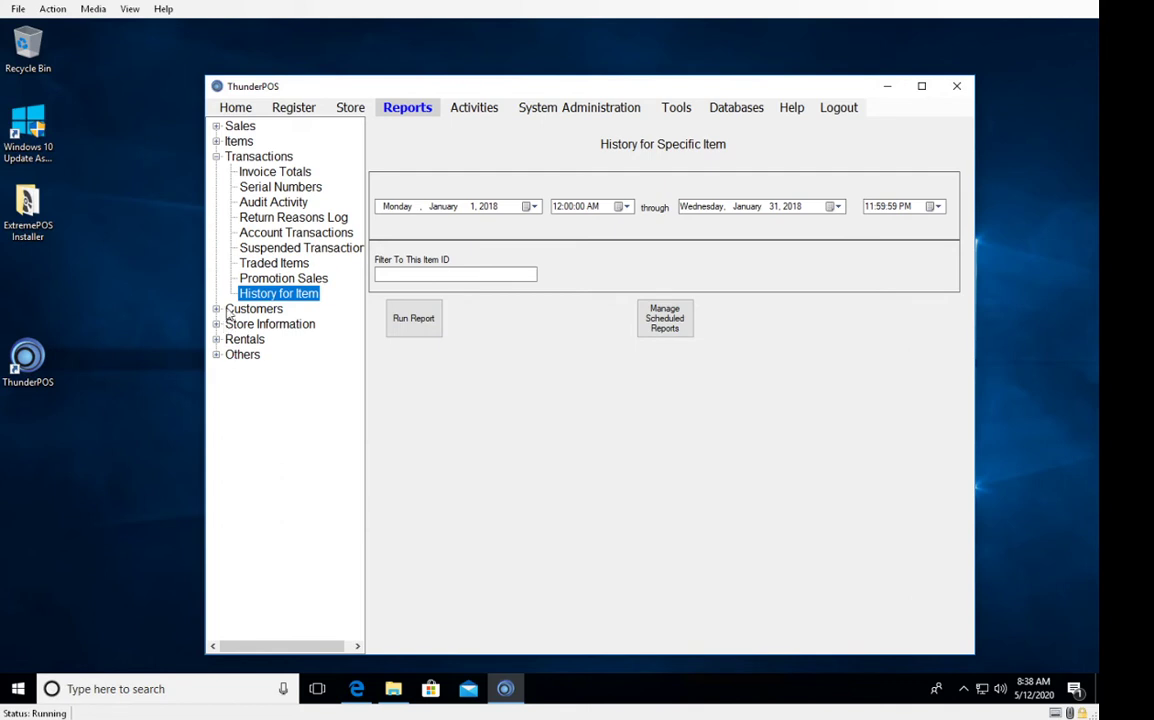
{"action": "left_click", "coordinate": [216, 156]}
Expand Customers and view Account Balances, Account Statement, Sales History and Address List reports.
{"action": "left_click", "coordinate": [216, 171]}
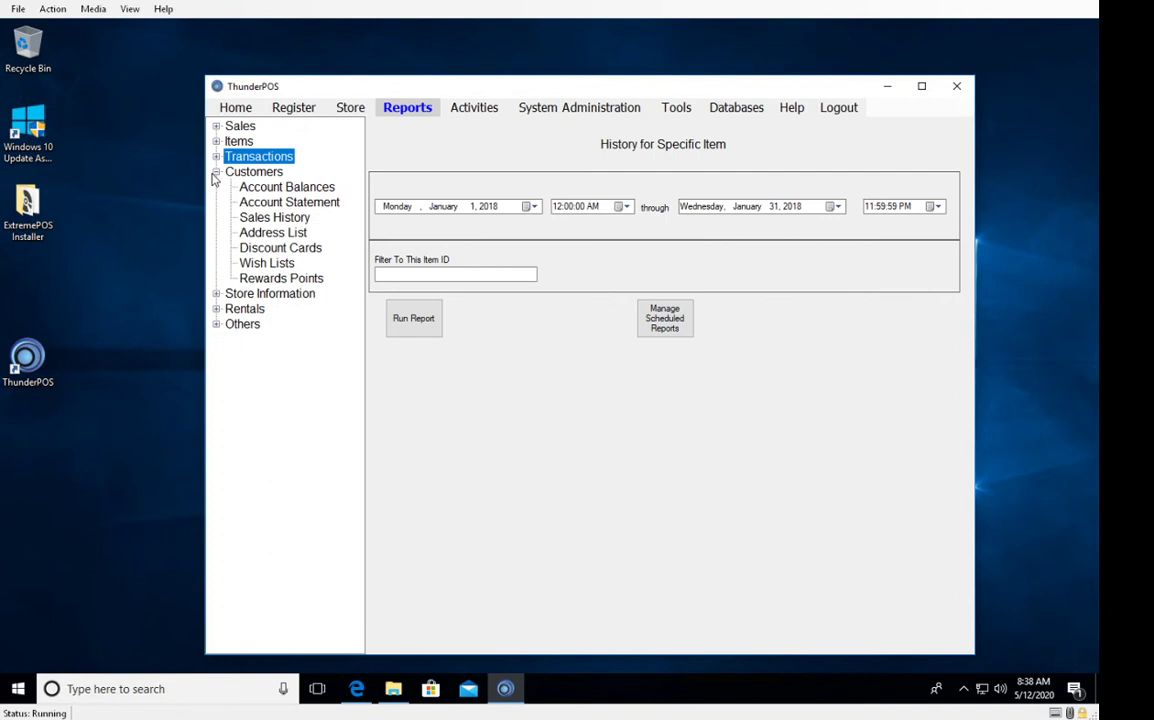
{"action": "left_click", "coordinate": [262, 190]}
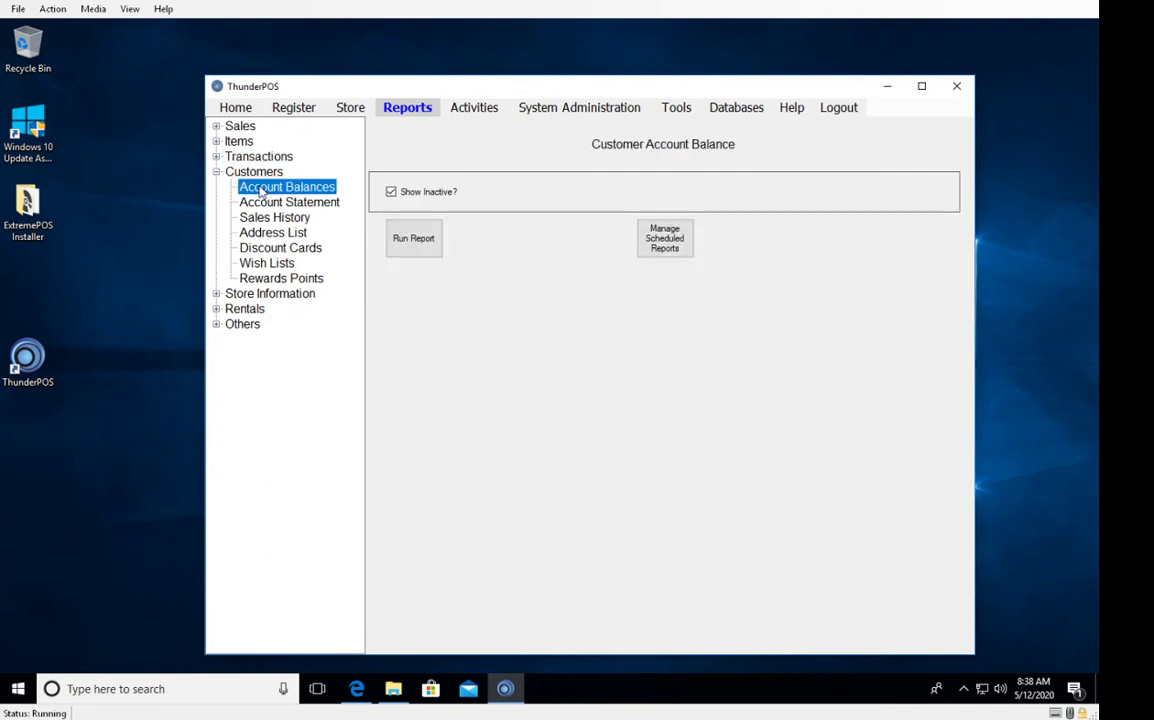
{"action": "left_click", "coordinate": [263, 205]}
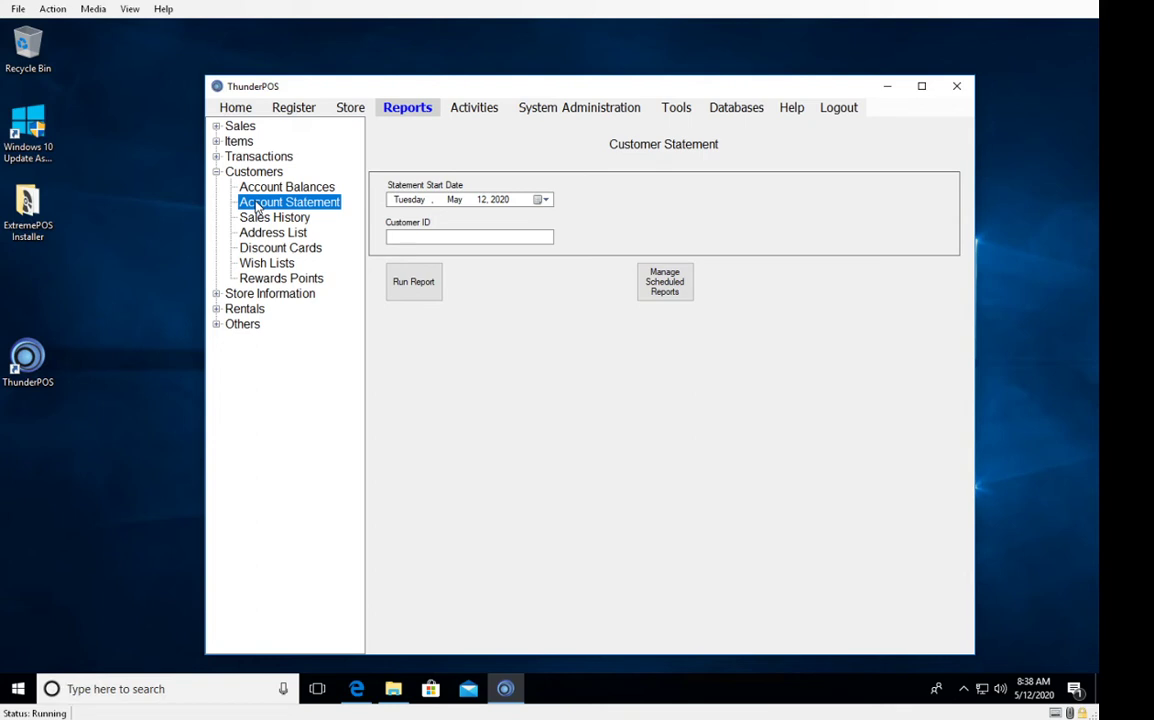
{"action": "left_click", "coordinate": [262, 217]}
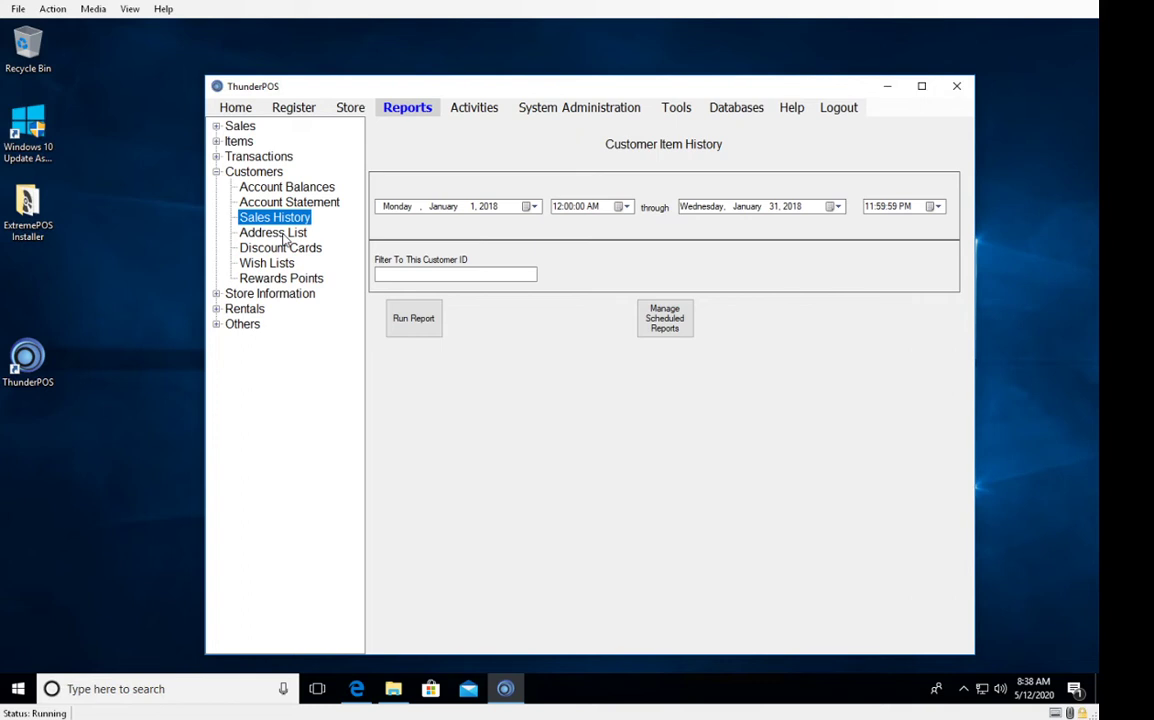
{"action": "left_click", "coordinate": [282, 234]}
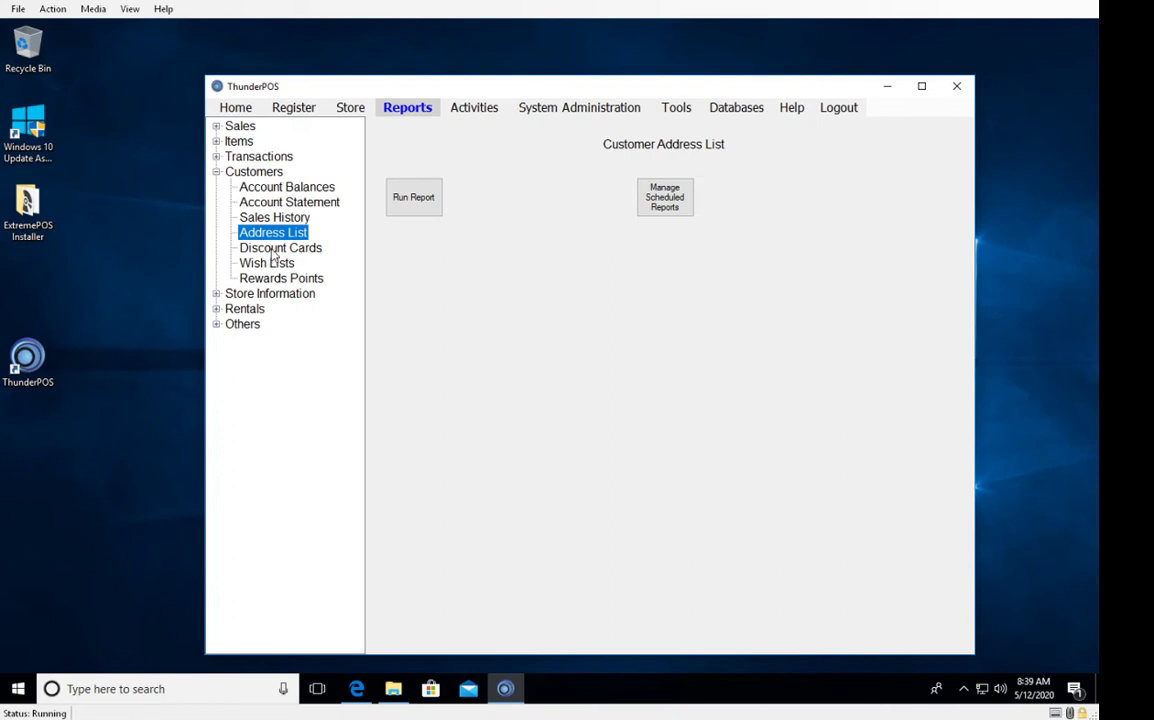
View Discount Cards, Wish Lists and Rewards Points options, then collapse Customers.
{"action": "left_click", "coordinate": [273, 250]}
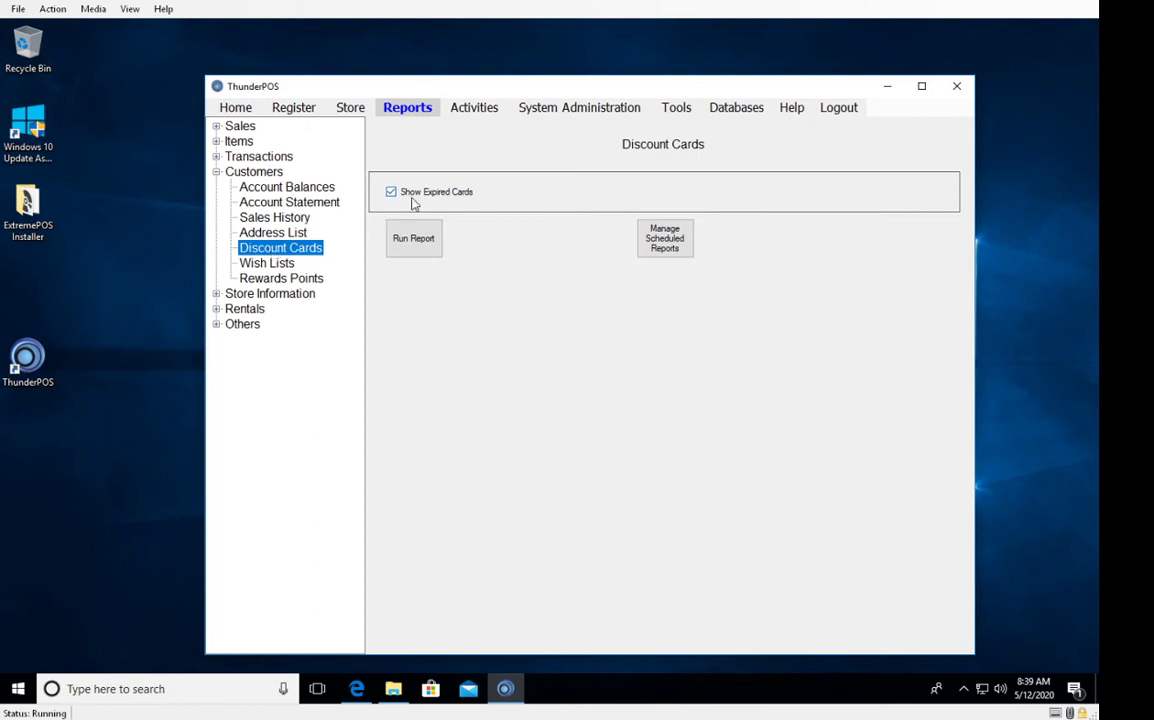
{"action": "left_click", "coordinate": [260, 265]}
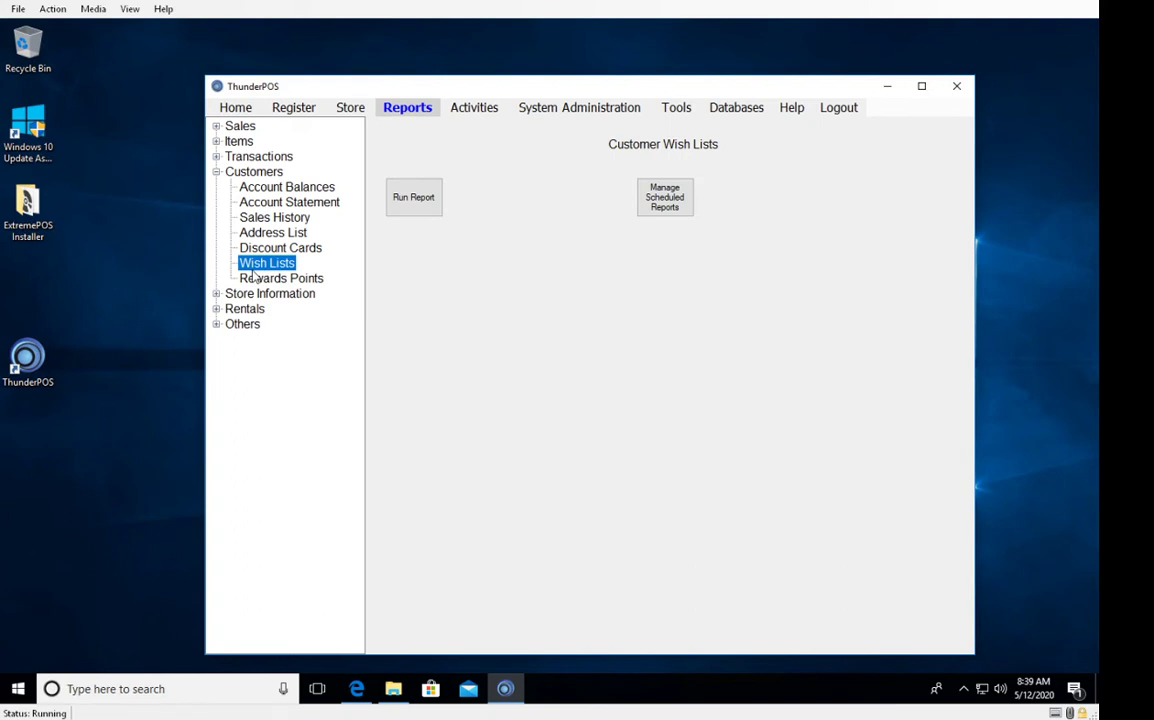
{"action": "left_click", "coordinate": [263, 281]}
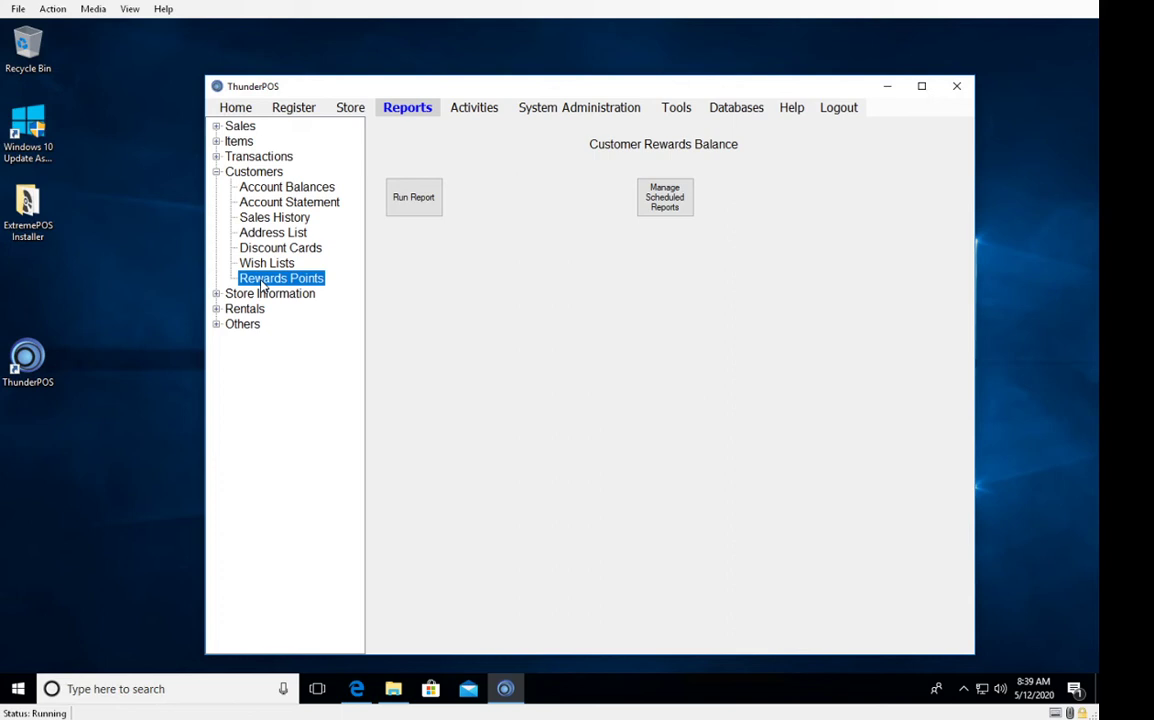
{"action": "left_click", "coordinate": [216, 171]}
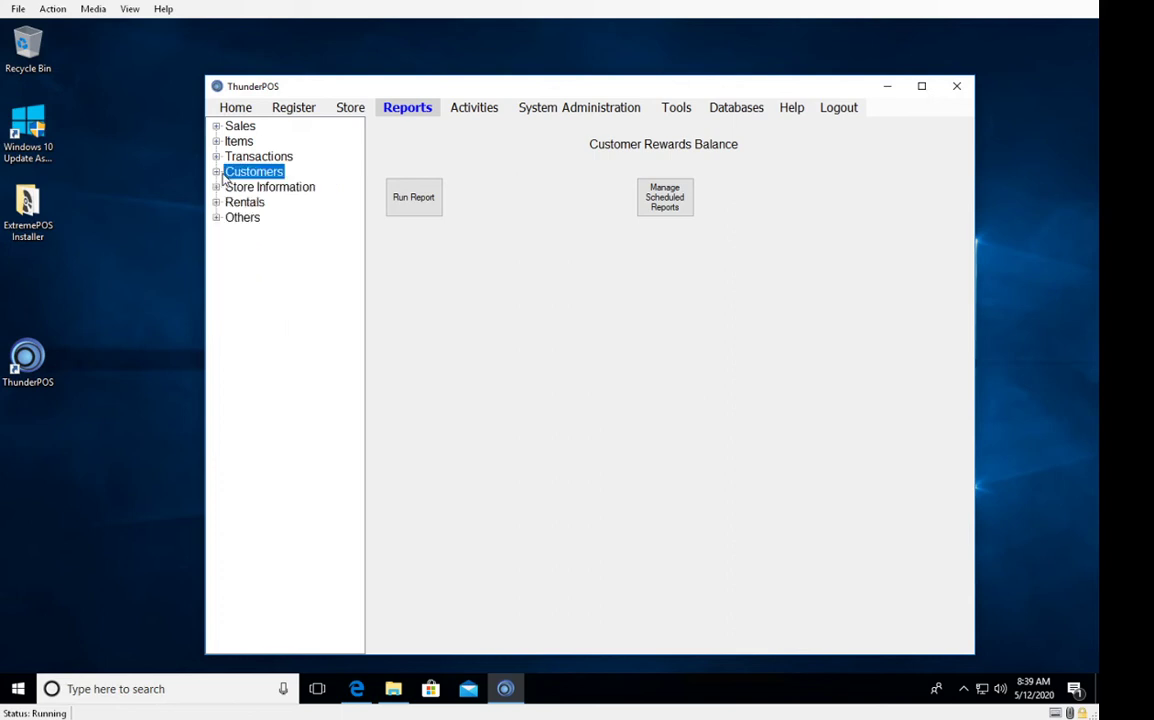
Expand Store Information and view Department, Category, Vendor List and Gift Card Balances reports.
{"action": "left_click", "coordinate": [216, 187]}
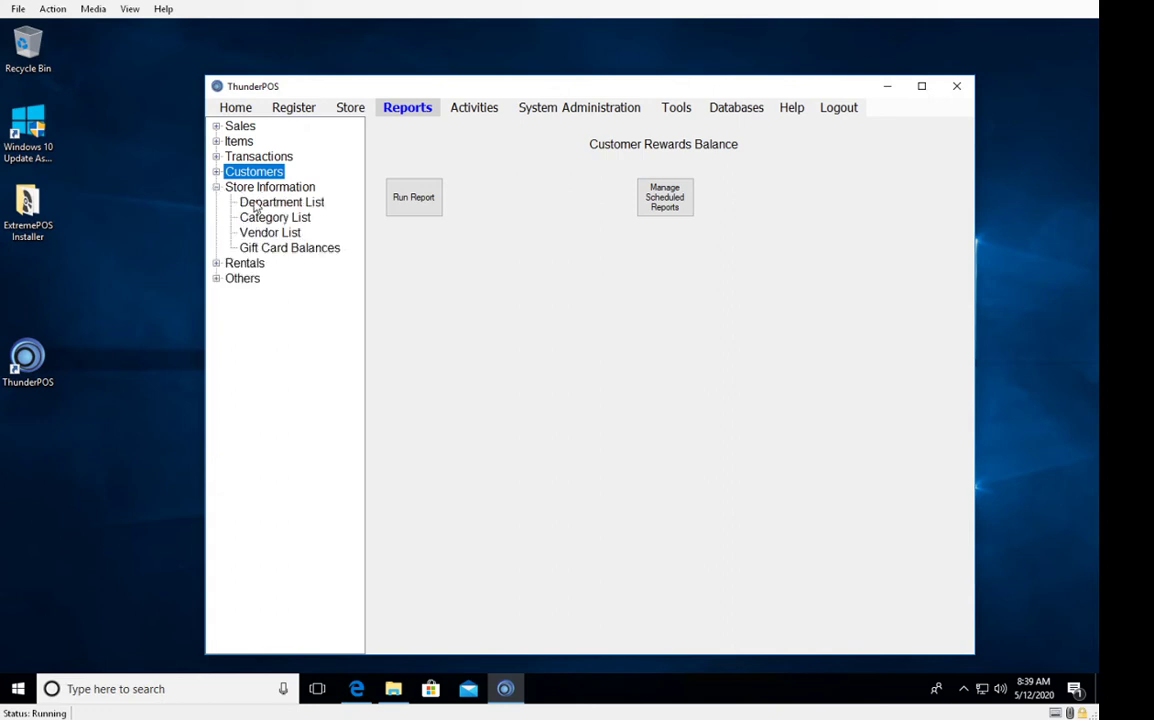
{"action": "left_click", "coordinate": [256, 203]}
{"action": "left_click", "coordinate": [265, 218]}
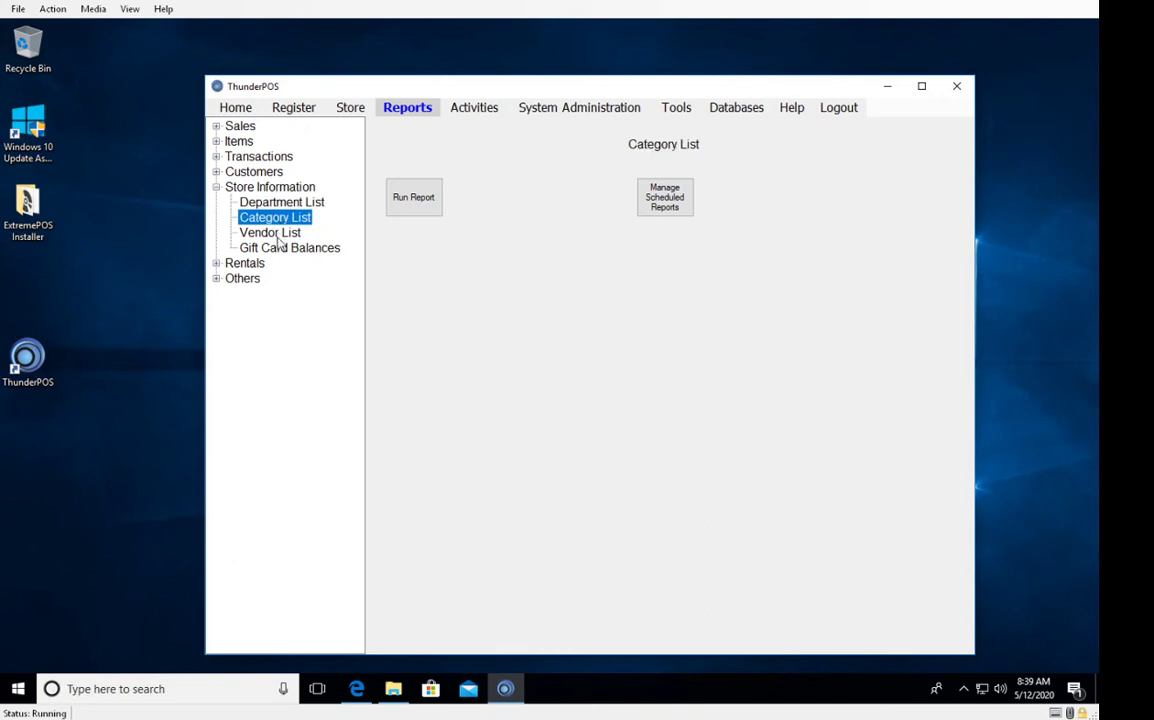
{"action": "left_click", "coordinate": [270, 235]}
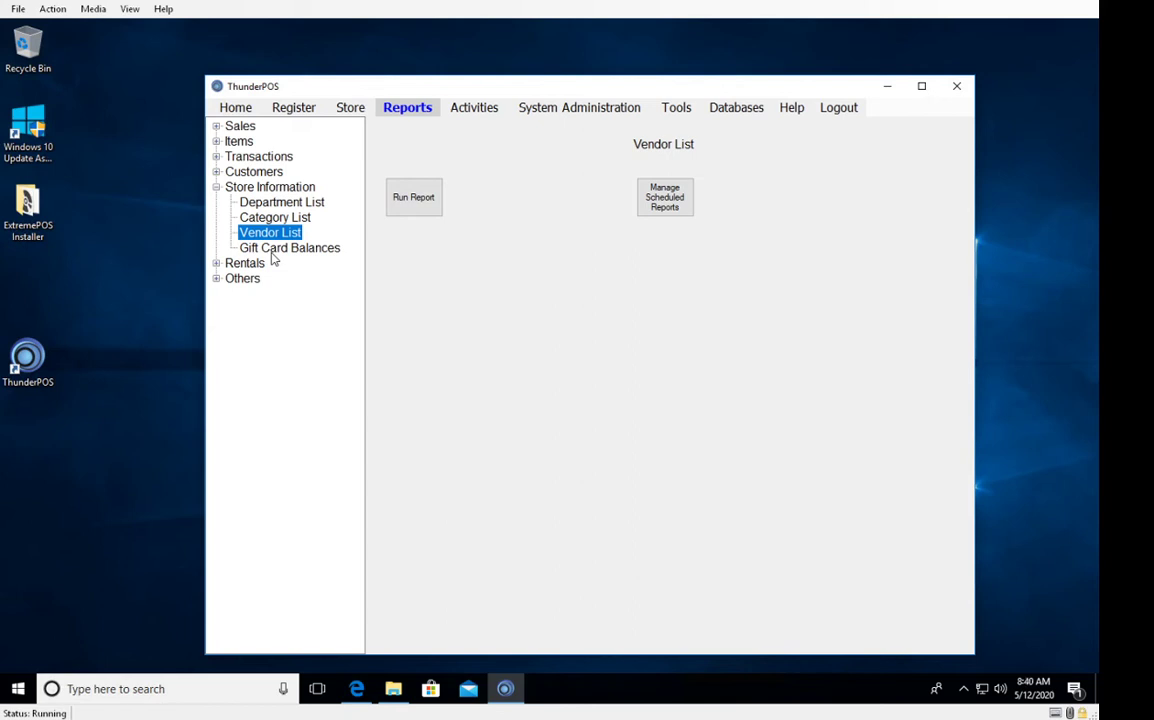
{"action": "left_click", "coordinate": [272, 252]}
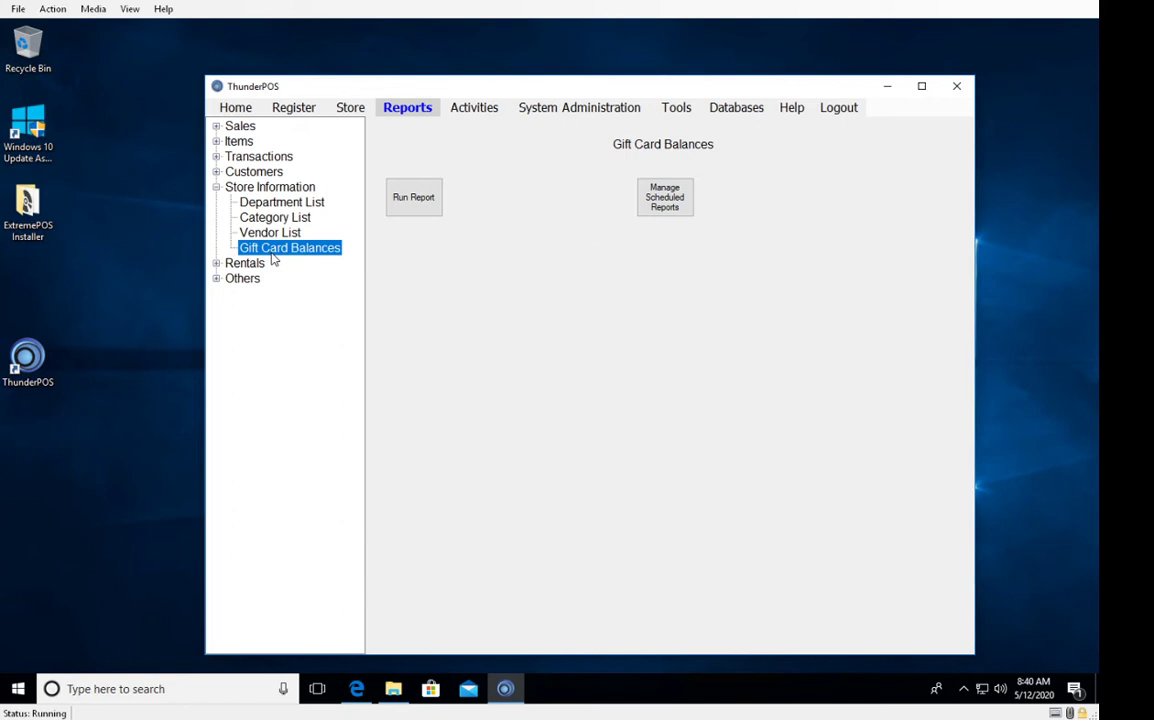
Expand Rentals, view Current, Past Due, In Store and History reports, then expand Others.
{"action": "left_click", "coordinate": [217, 264]}
{"action": "left_click", "coordinate": [257, 279]}
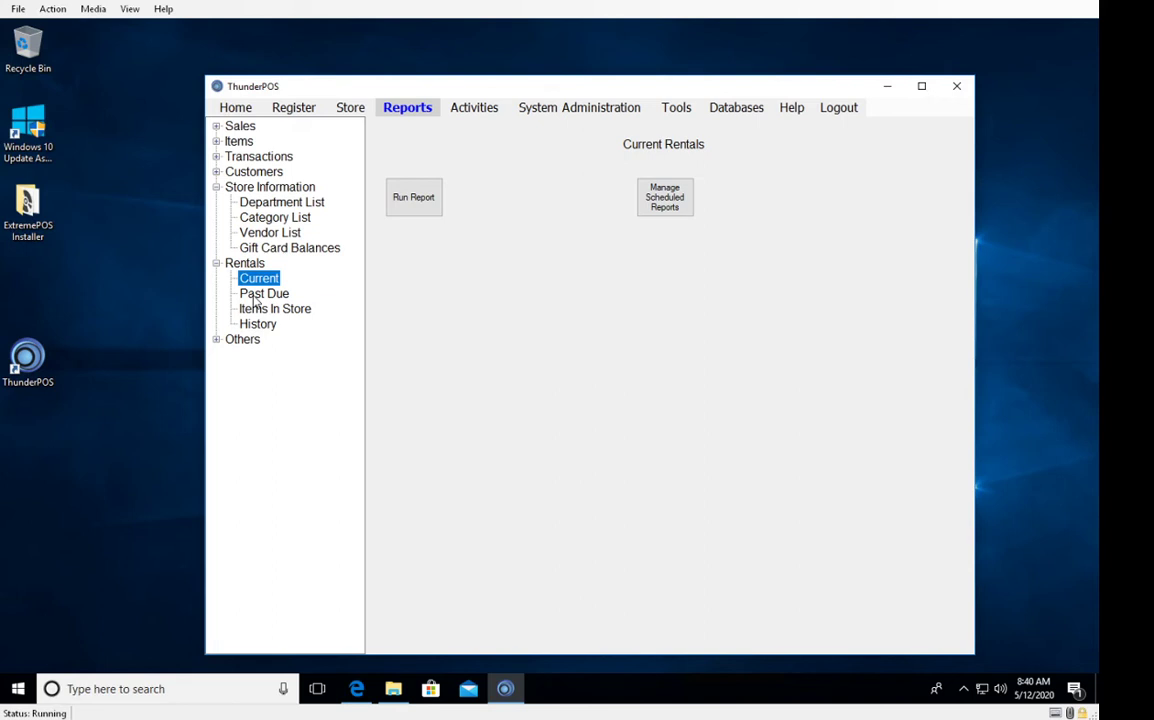
{"action": "left_click", "coordinate": [258, 296]}
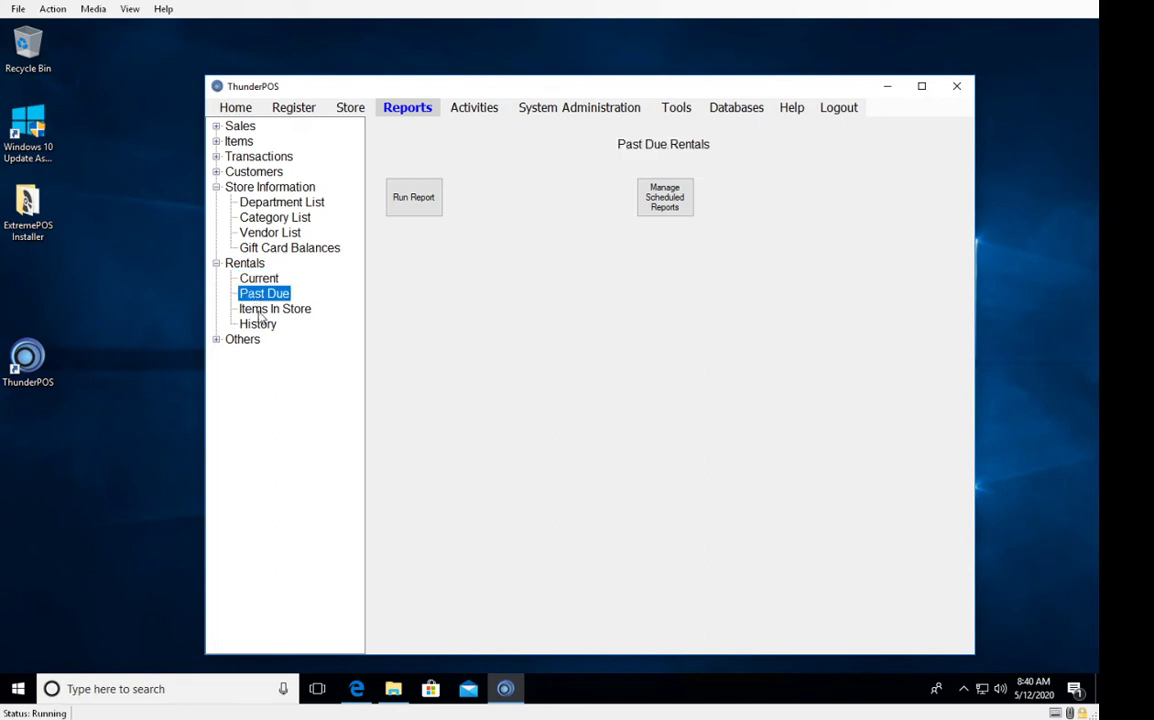
{"action": "left_click", "coordinate": [259, 312]}
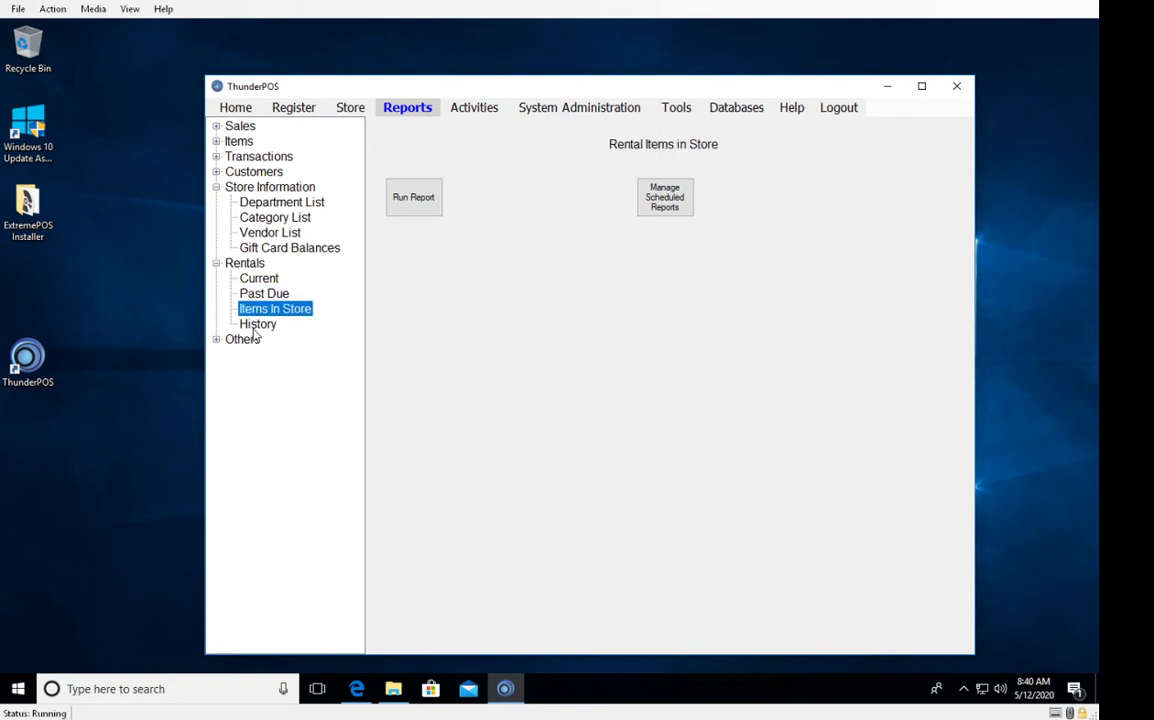
{"action": "left_click", "coordinate": [256, 327]}
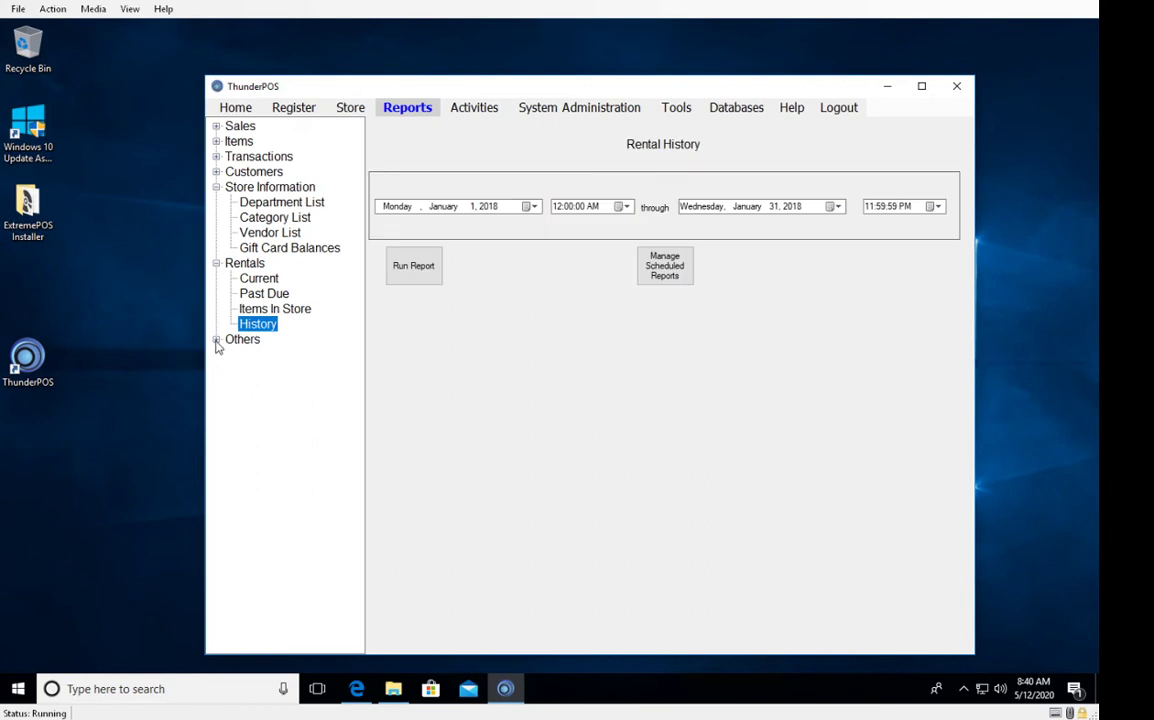
{"action": "left_click", "coordinate": [216, 340]}
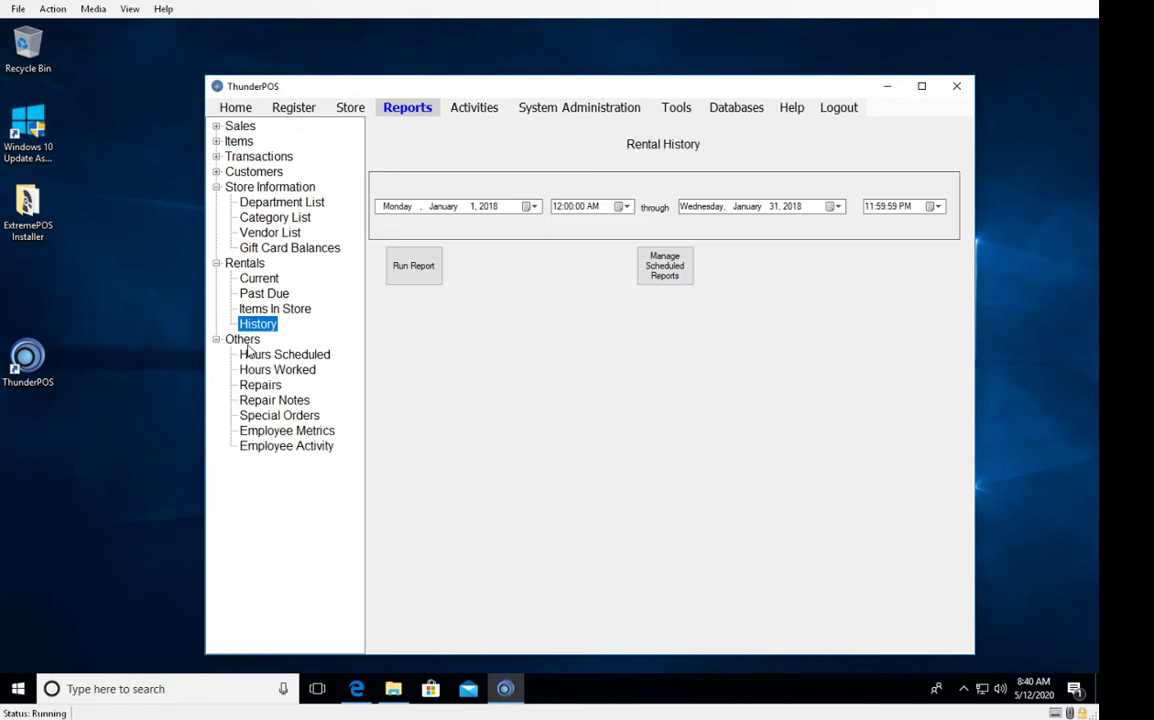
View Hours Scheduled and Hours Worked, then open Repairs with All Employees, Open and Deposit.
{"action": "left_click", "coordinate": [256, 357]}
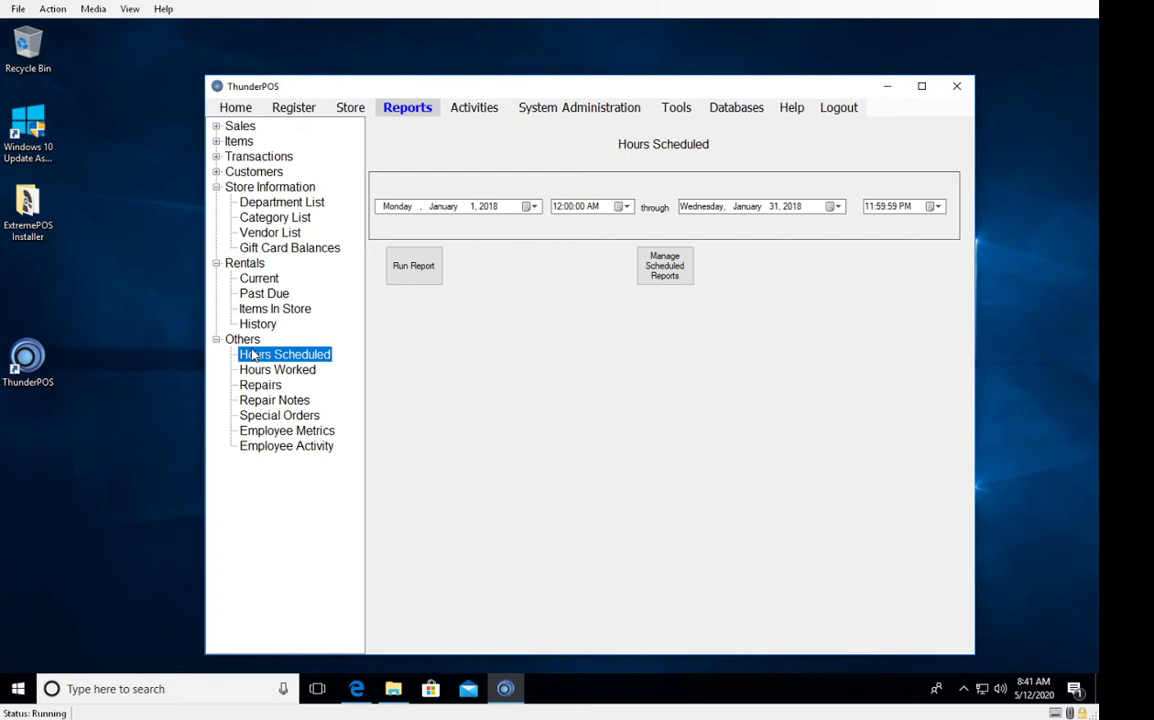
{"action": "left_click", "coordinate": [257, 372]}
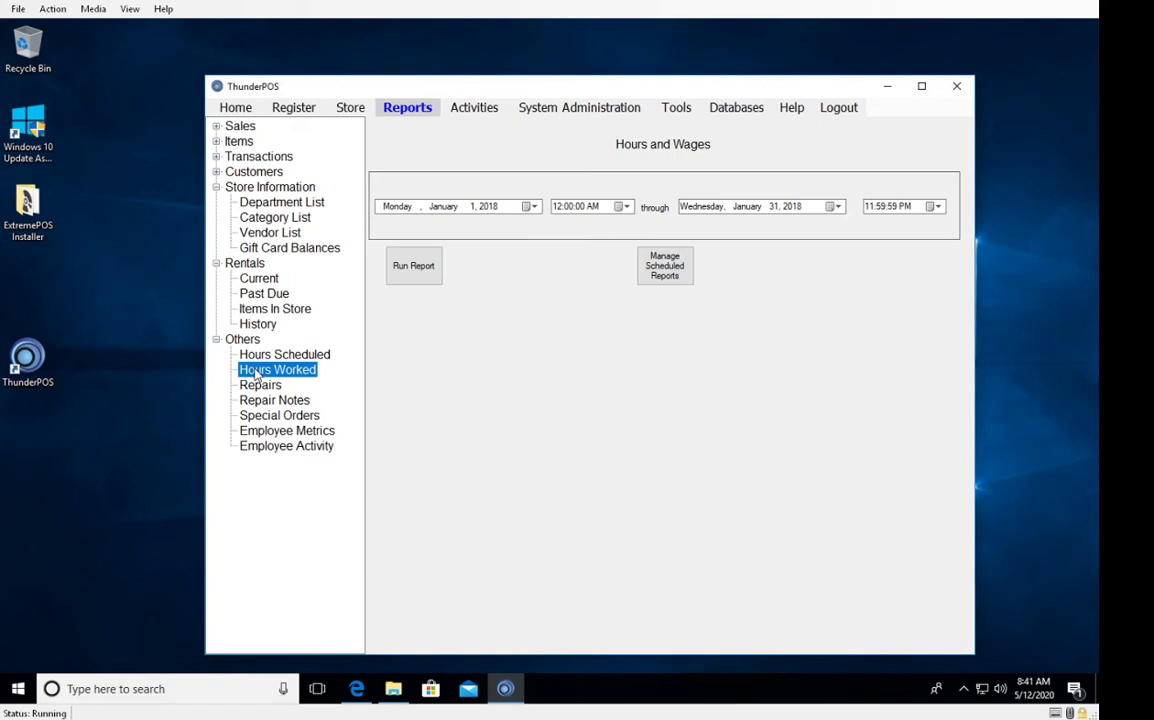
{"action": "left_click", "coordinate": [260, 387]}
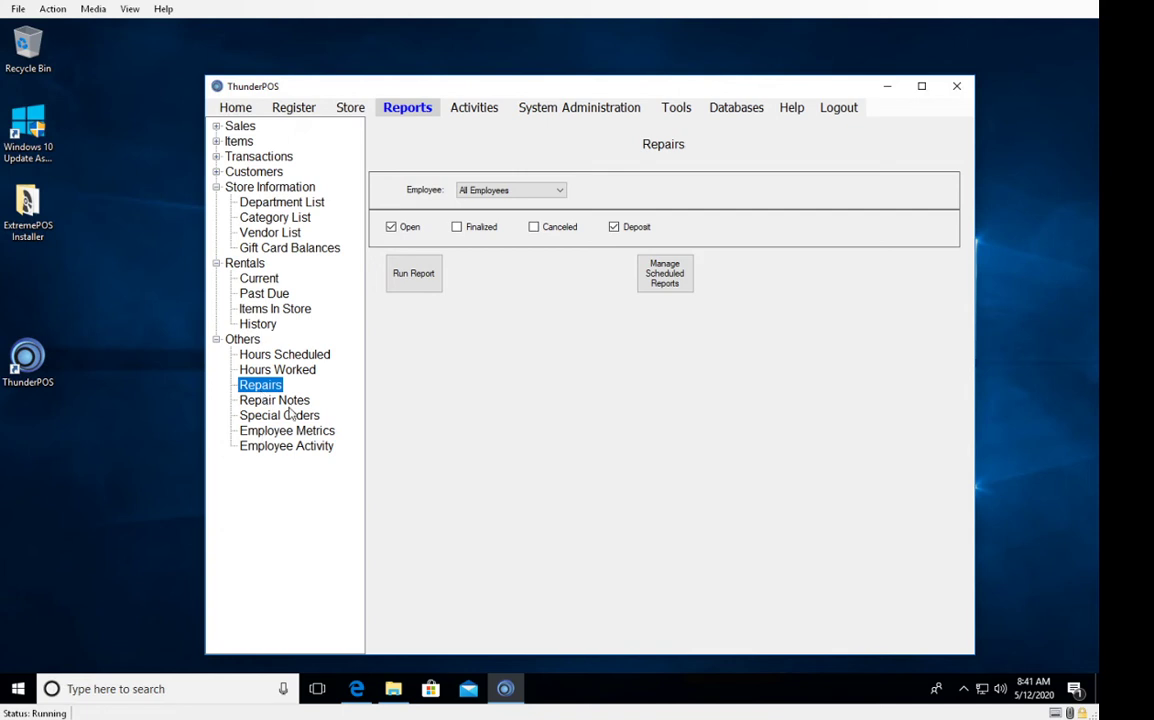
View Repair Notes, Special Orders and Employee Activity, finishing on Employee Metrics for January 2018.
{"action": "left_click", "coordinate": [293, 402]}
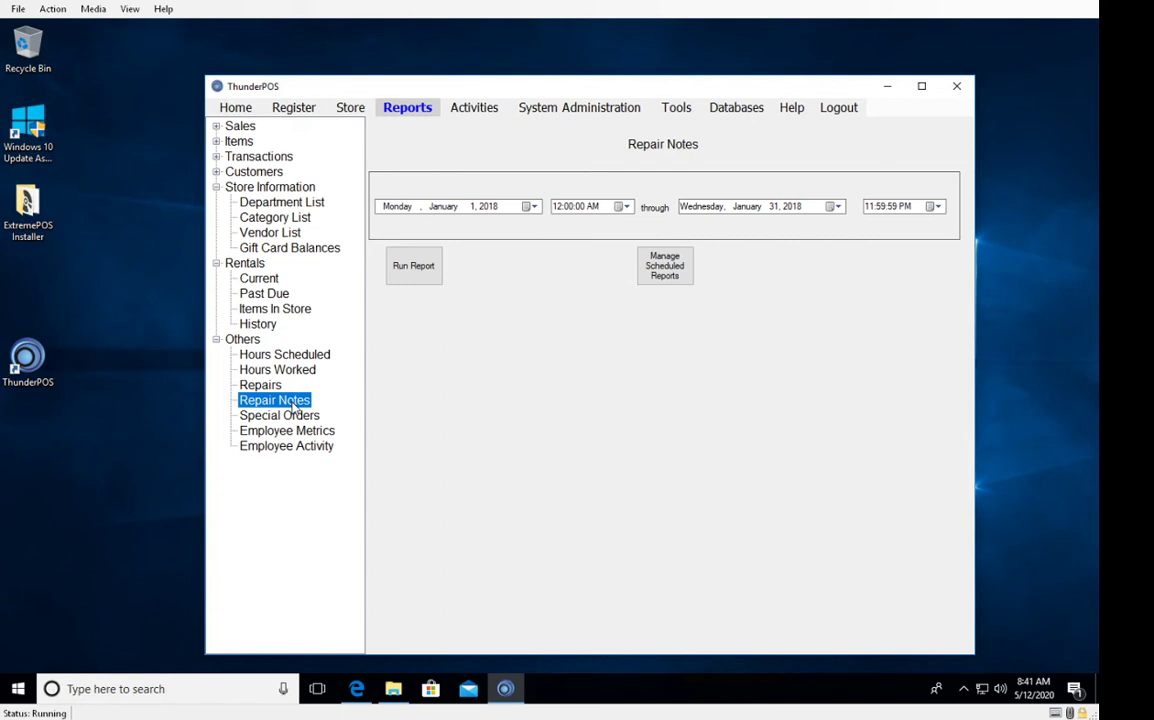
{"action": "left_click", "coordinate": [282, 415]}
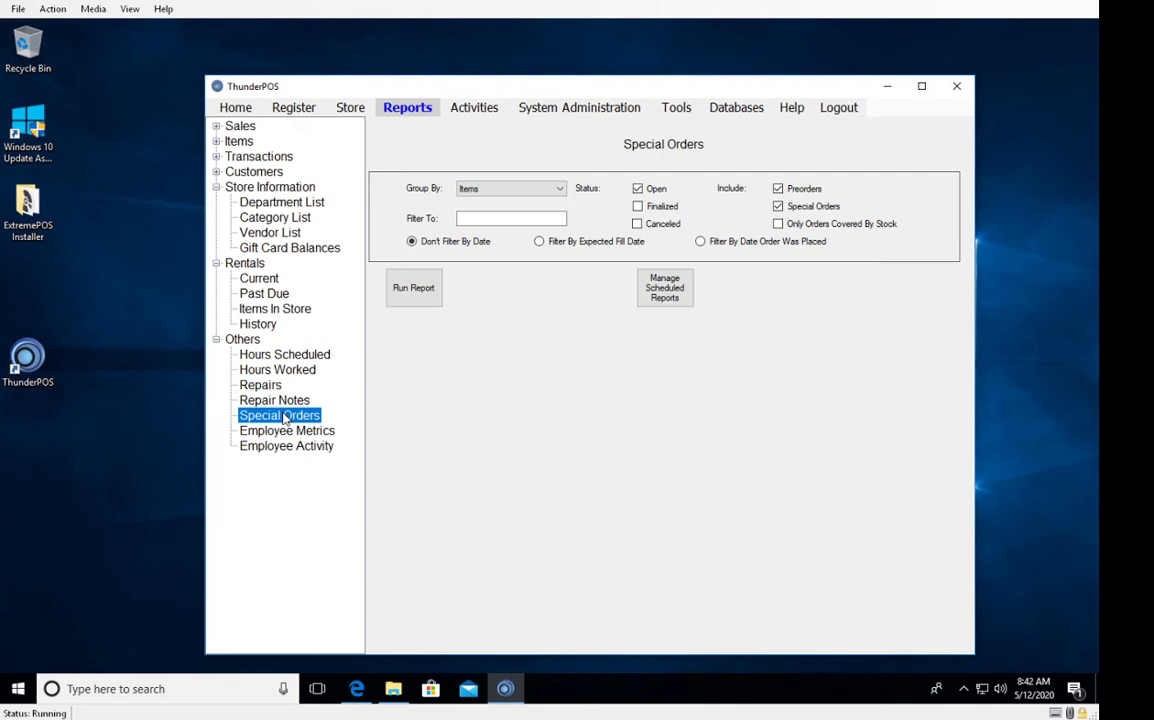
{"action": "left_click", "coordinate": [272, 431]}
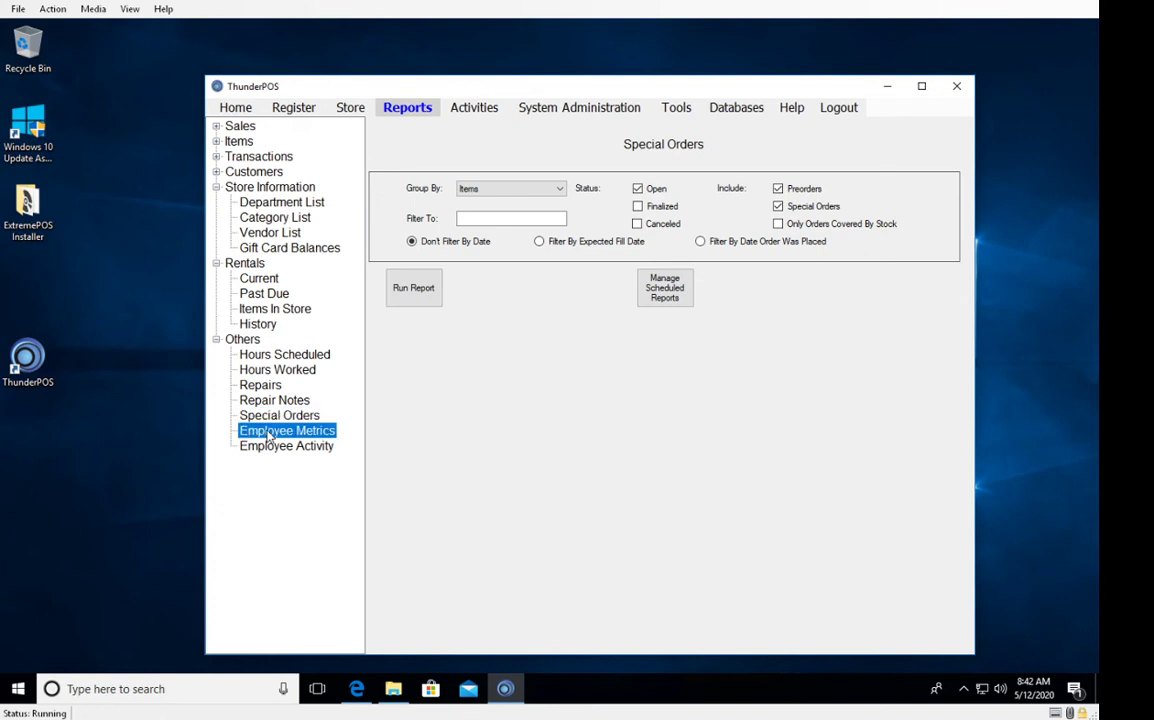
{"action": "left_click", "coordinate": [269, 448]}
{"action": "left_click", "coordinate": [271, 433]}
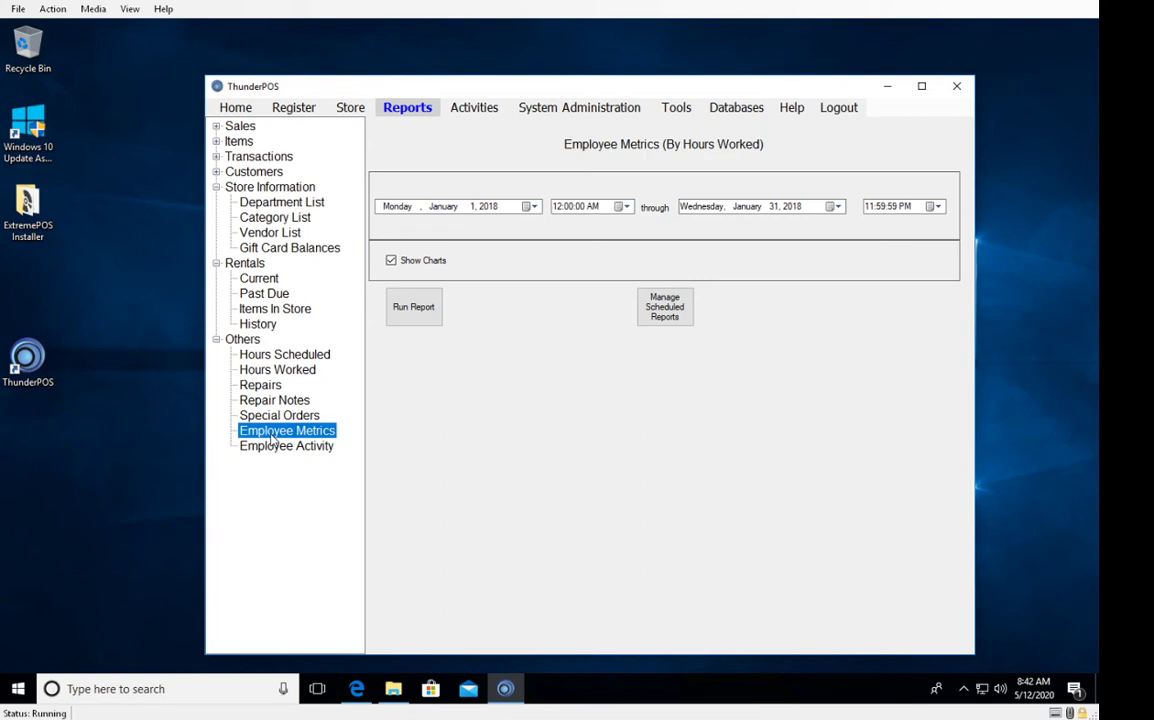
Show the Employee Activity report for January 1–31, 2018 with one employee selected.
{"action": "left_click", "coordinate": [282, 447]}
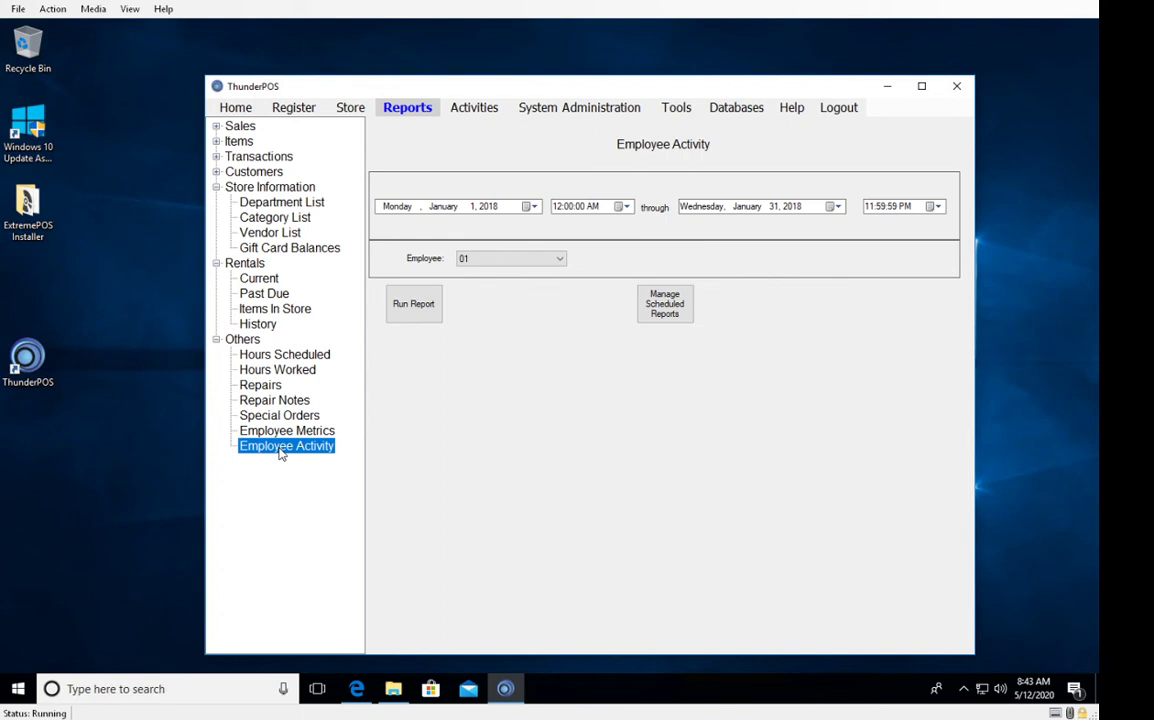
Open the Sales Totals report and bring up its scheduled-report settings page.
{"action": "left_click", "coordinate": [217, 127]}
{"action": "left_click", "coordinate": [252, 141]}
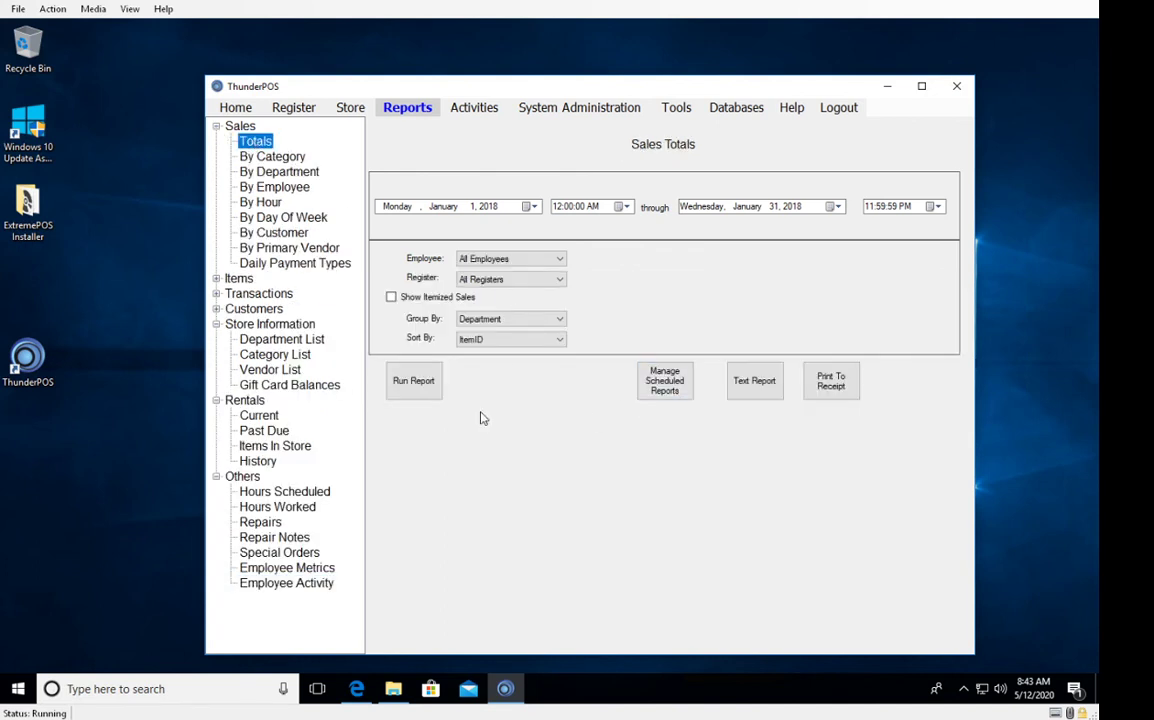
{"action": "left_click", "coordinate": [667, 394]}
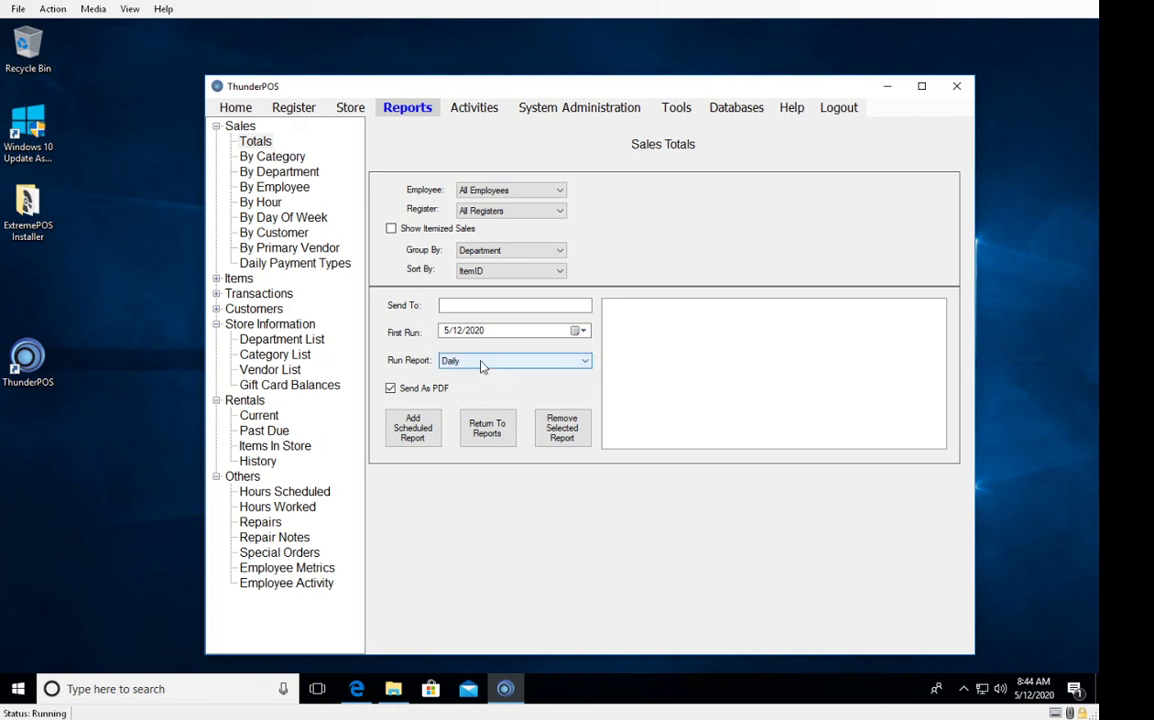
Enter the recipient's e-mail address in the Send To field.
{"action": "left_click", "coordinate": [512, 304]}
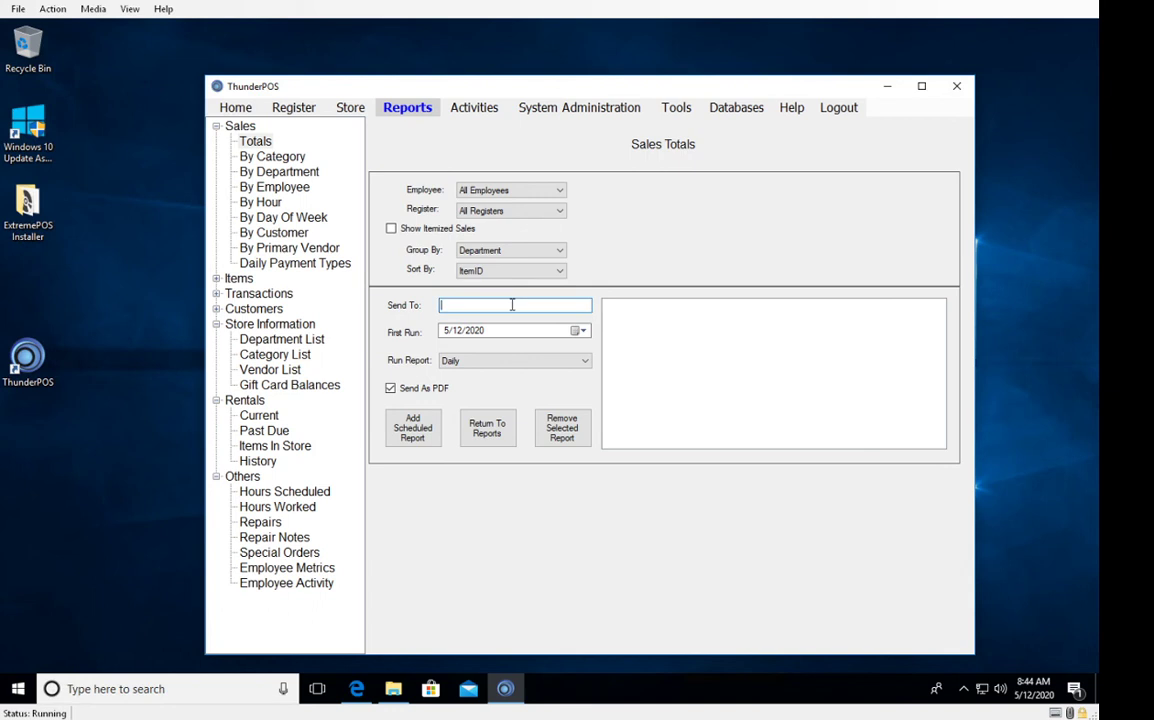
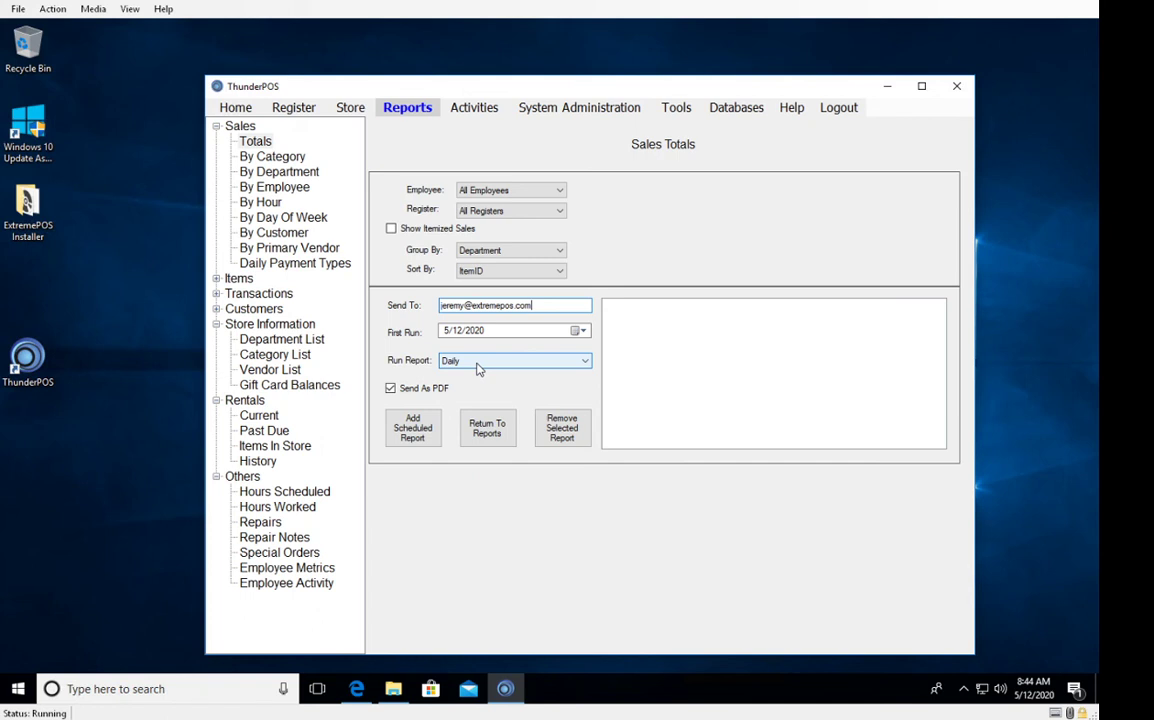
Change the report frequency from Daily to Monthly.
{"action": "left_click", "coordinate": [477, 364]}
{"action": "left_click", "coordinate": [470, 400]}
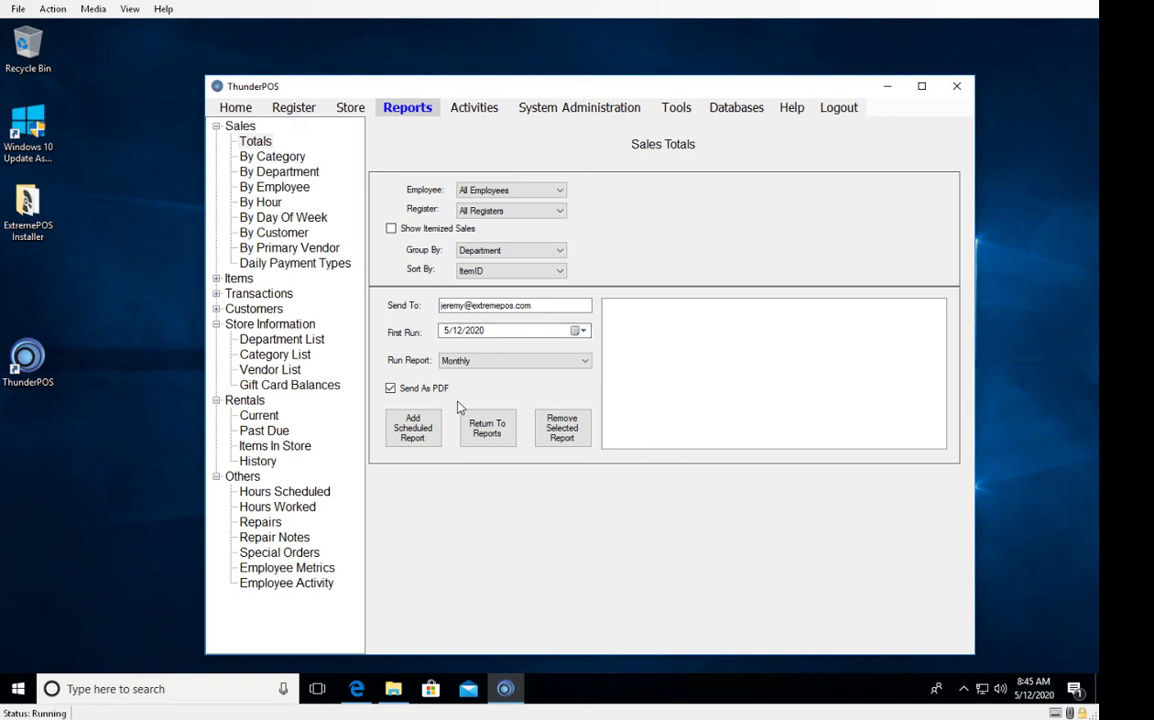
Add the monthly Sales Totals PDF report as scheduled report 1.
{"action": "left_click", "coordinate": [413, 433]}
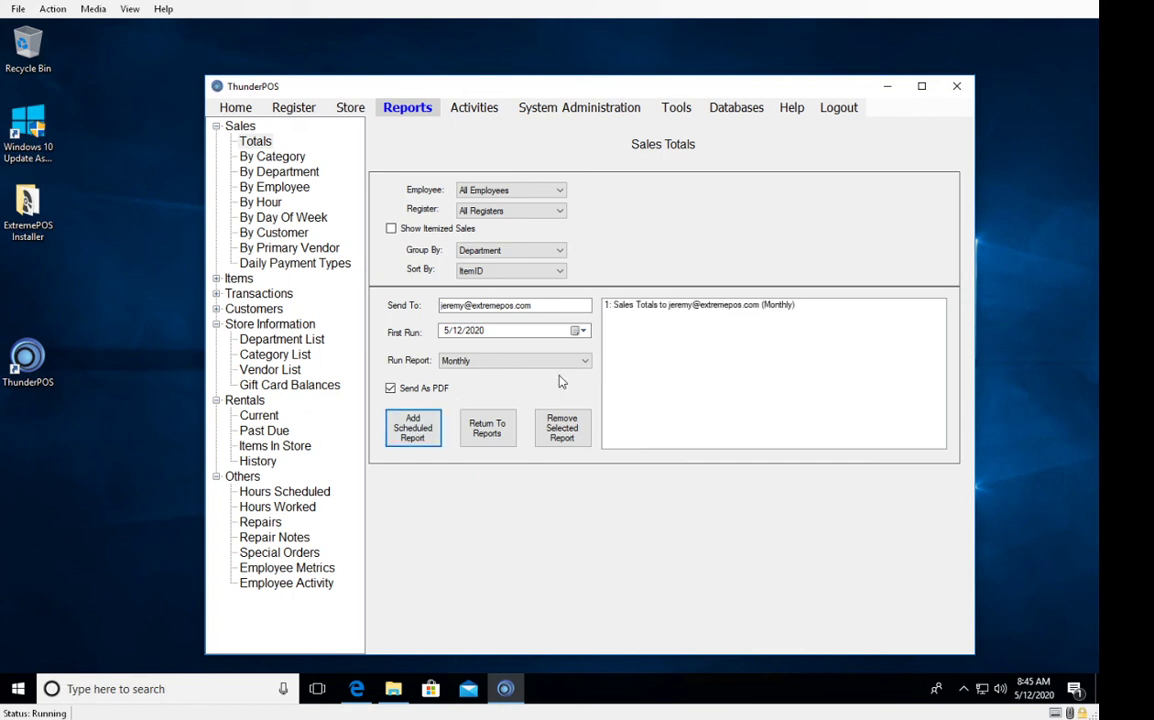